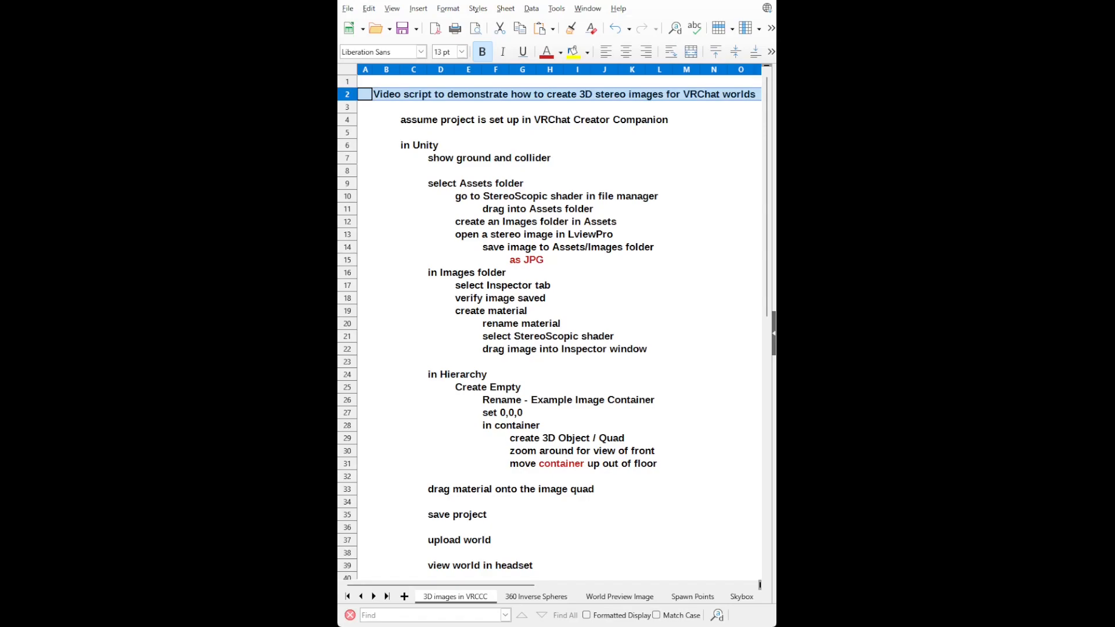
# Examine the Ground object's transform and mesh collider settings in the Test Scene.
pyautogui.moveTo(347, 94); pyautogui.dragTo(345, 123)
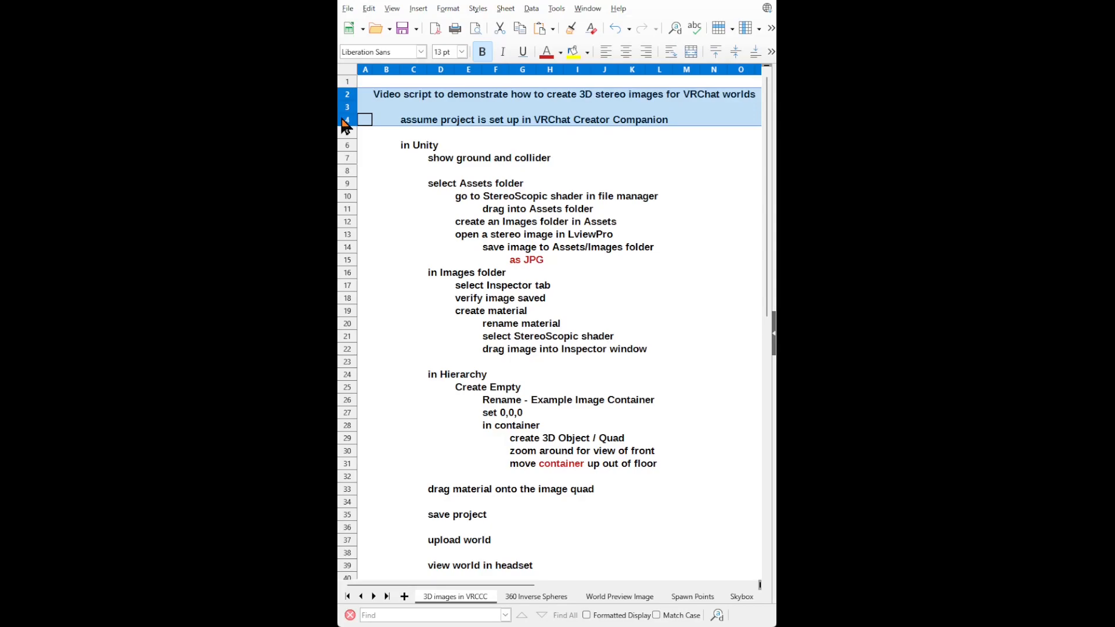
pyautogui.moveTo(345, 123); pyautogui.dragTo(346, 160)
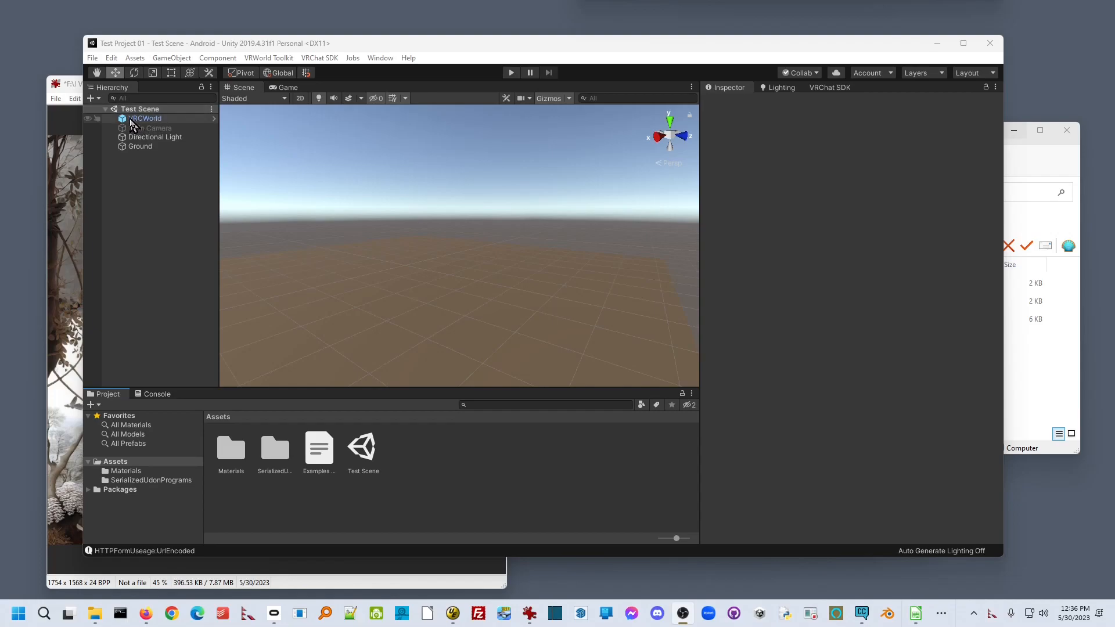
pyautogui.click(140, 149)
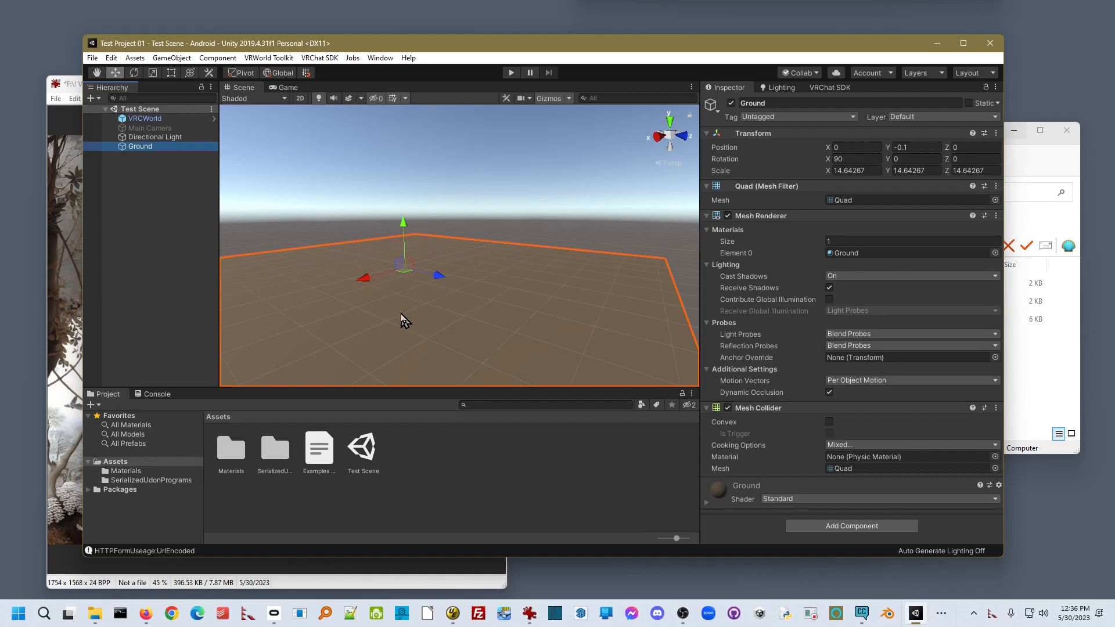
pyautogui.press('alt')
pyautogui.moveTo(420, 323)
pyautogui.mouseDown(button='middle')
pyautogui.moveTo(422, 257)
pyautogui.moveTo(426, 313)
pyautogui.moveTo(429, 305)
pyautogui.mouseUp(button='middle')
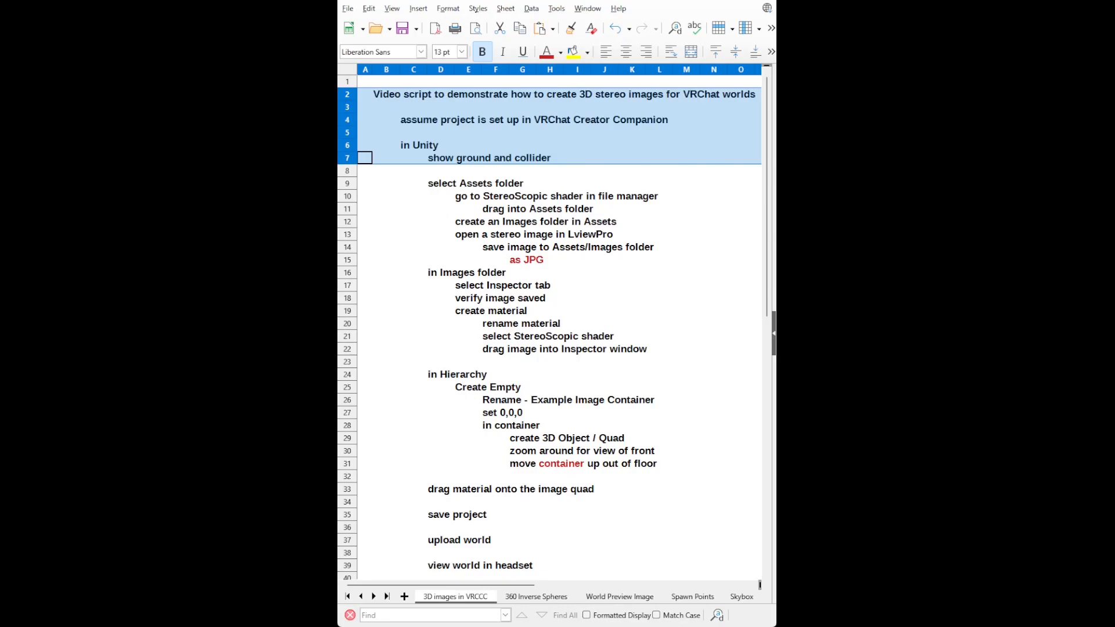
# Switch to File Explorer and import the StereoScopic no-alpha shader from the Utilities/Shaders folder into the Unity project's Assets folder.
pyautogui.moveTo(347, 183); pyautogui.dragTo(349, 199)
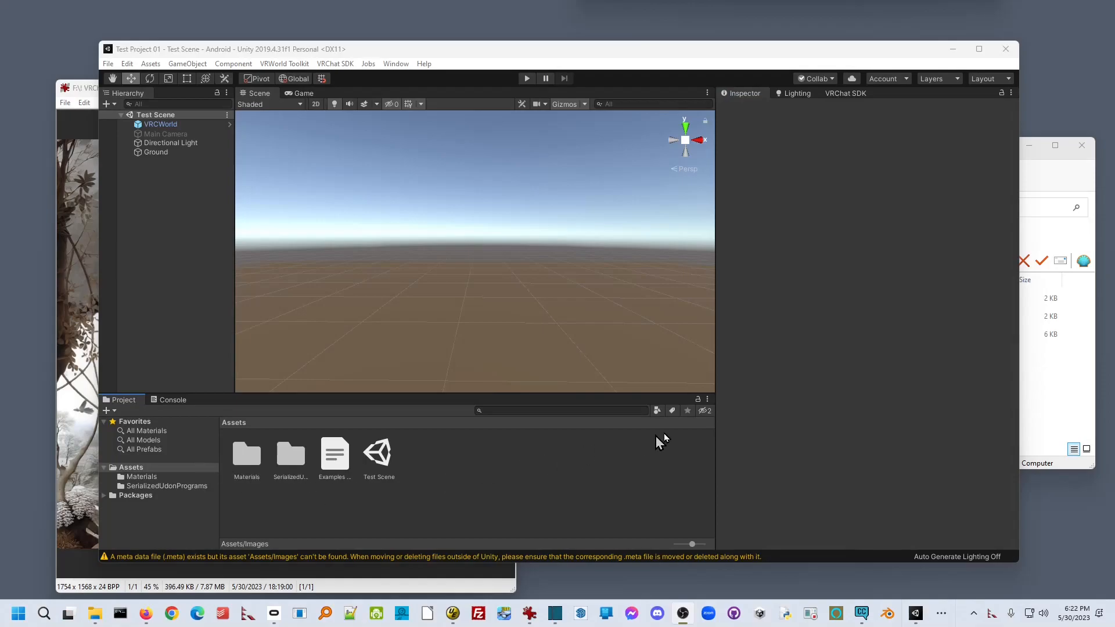
pyautogui.click(1058, 183)
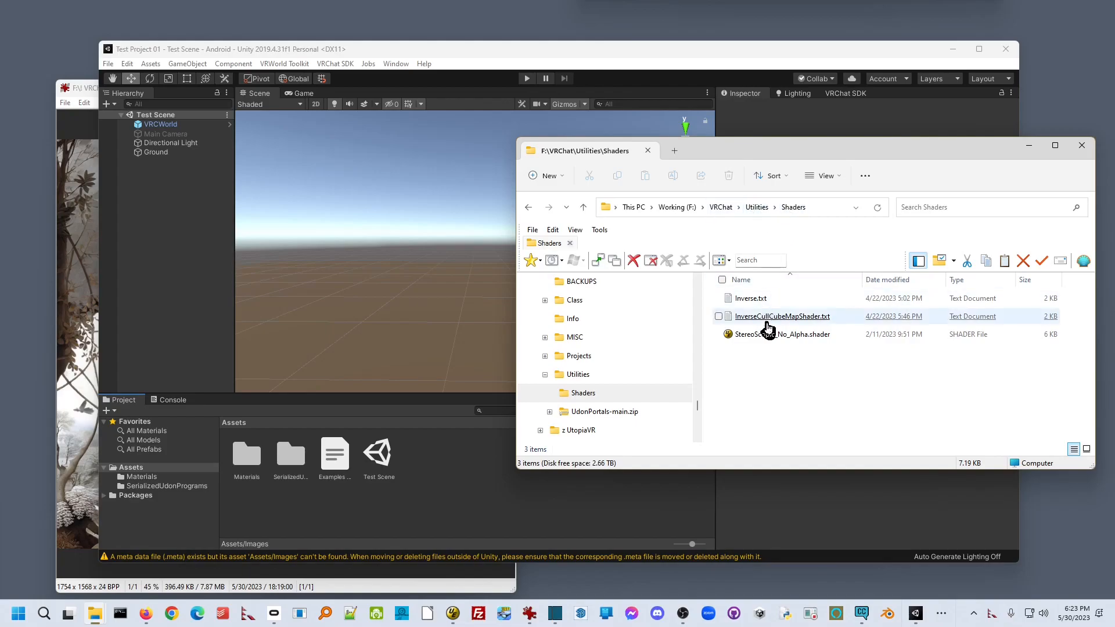
pyautogui.moveTo(788, 341); pyautogui.dragTo(444, 483)
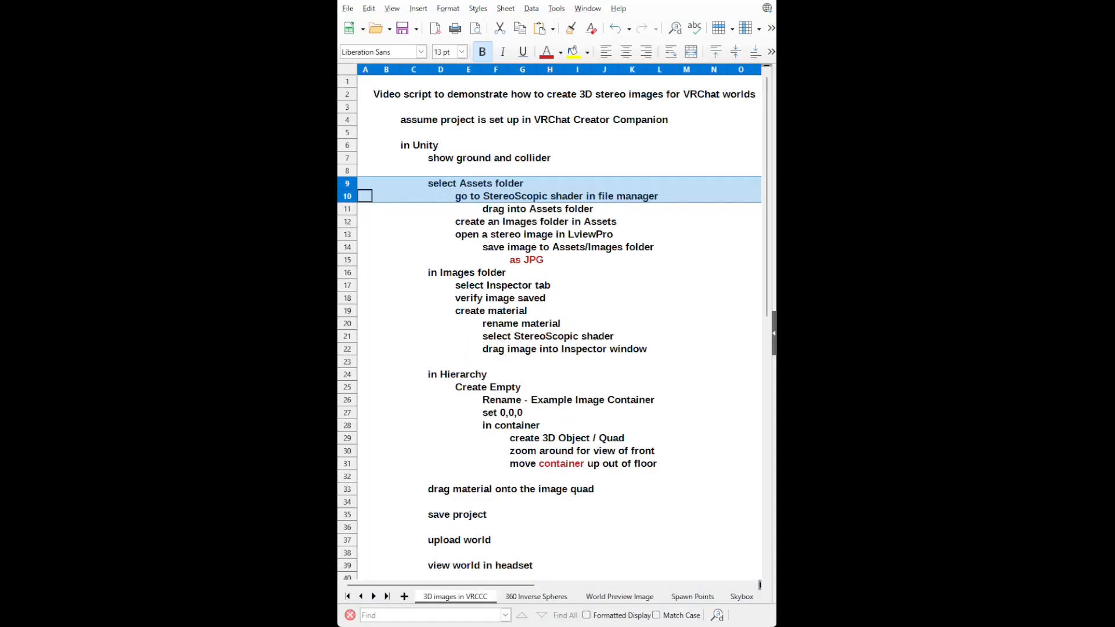
# In Unity, create a folder named Images inside the Assets folder.
pyautogui.click(347, 222)
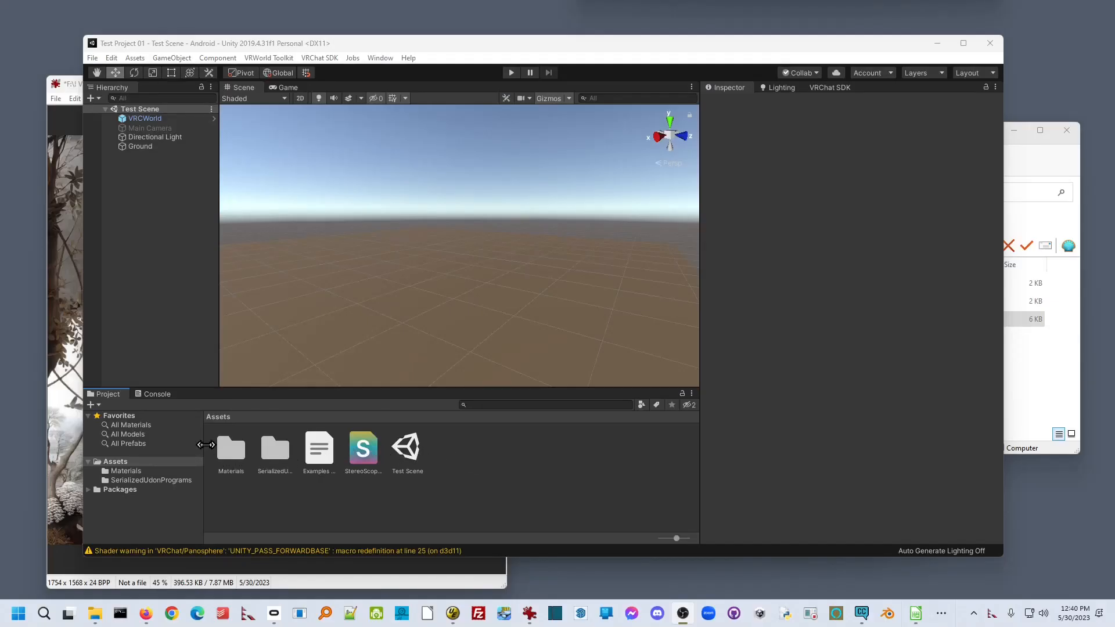
pyautogui.rightClick(120, 463)
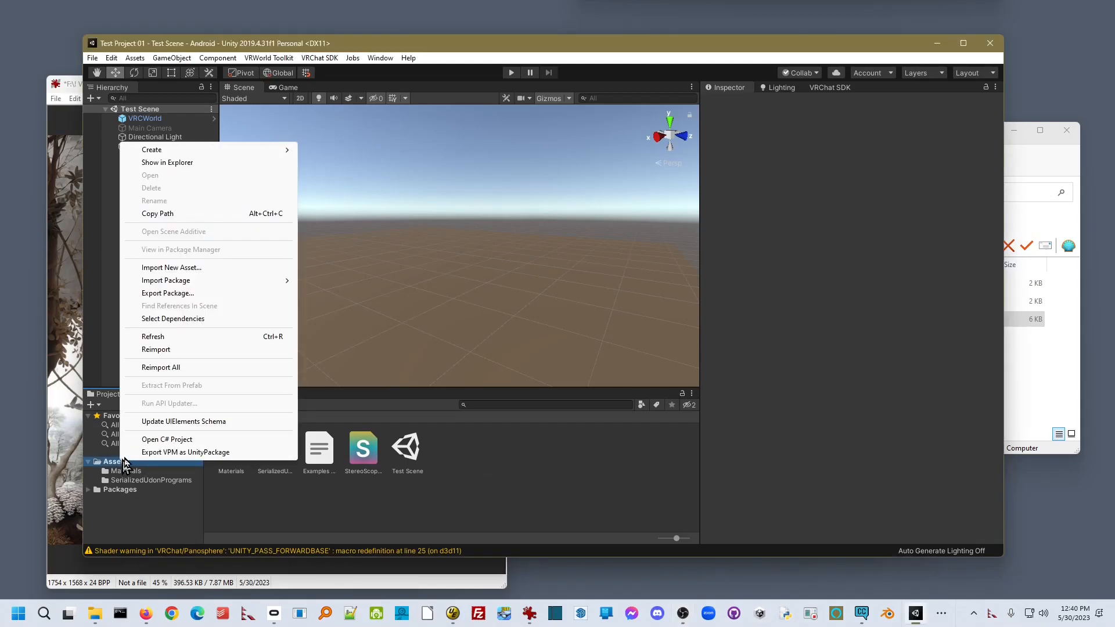
pyautogui.moveTo(169, 151)
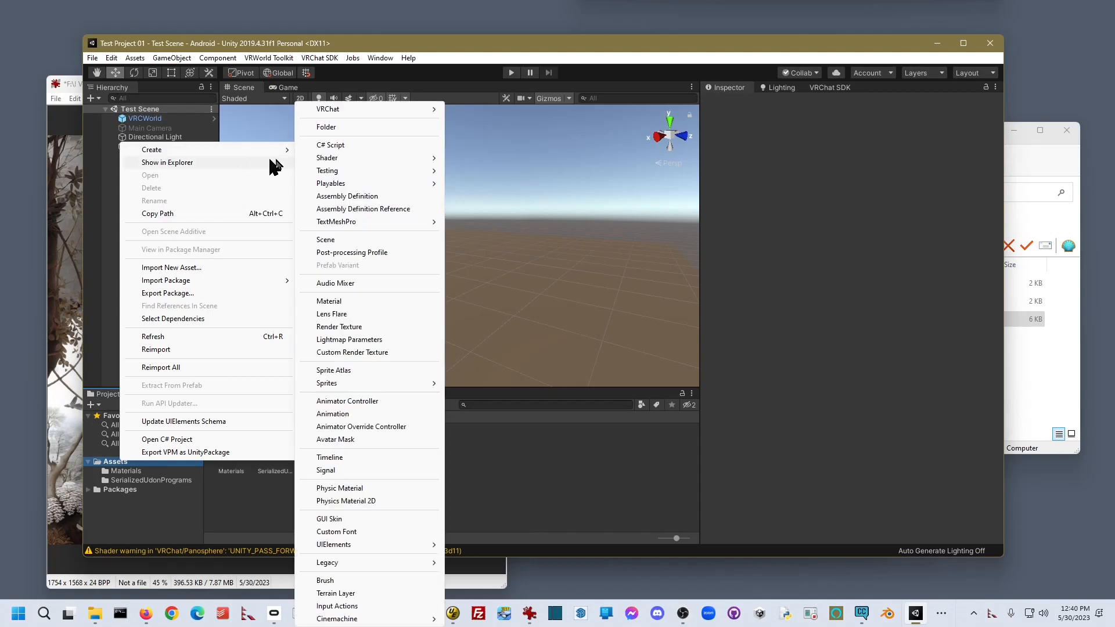
pyautogui.click(336, 128)
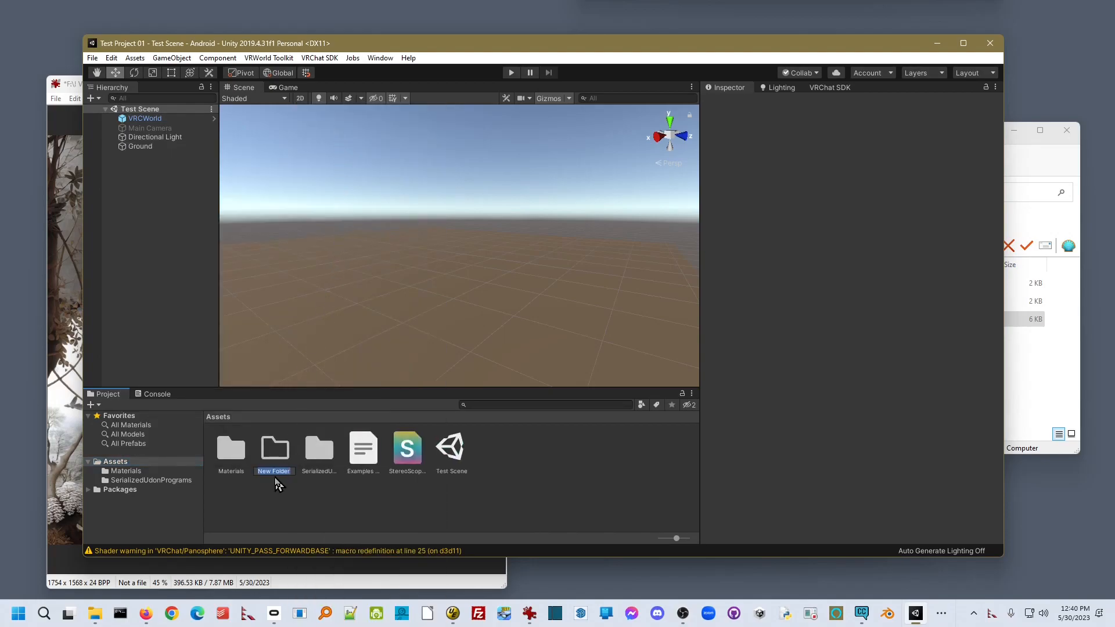
pyautogui.write('Images')
pyautogui.press('Return')
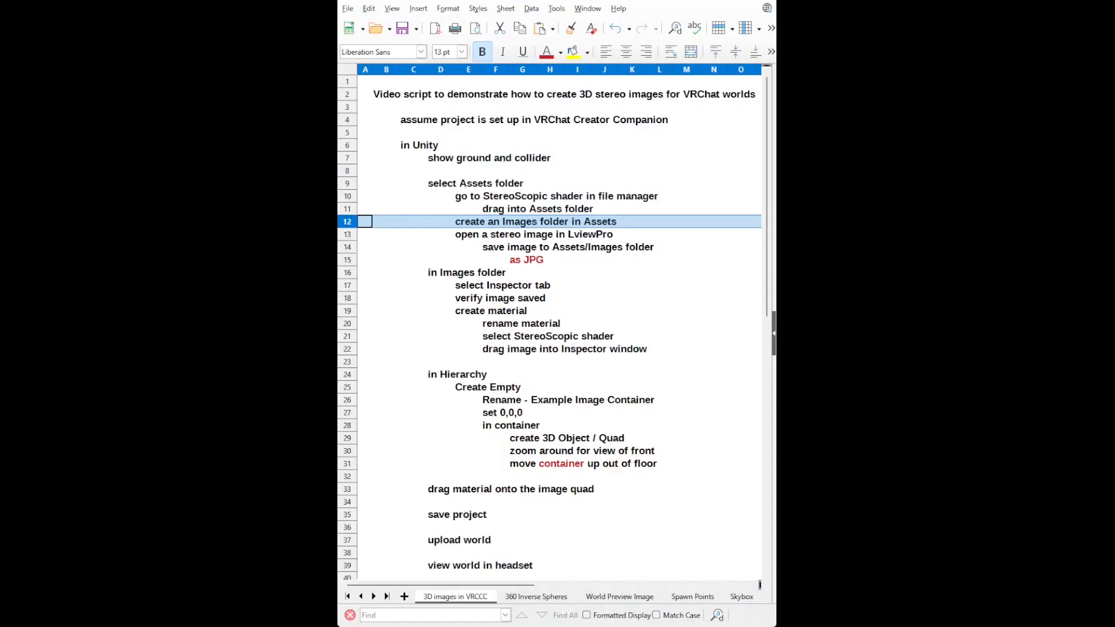
# Switch to IrfanView and save the open stereo image as a JPG named Example 01 in Test Project 01's Assets/Images folder.
pyautogui.click(348, 247)
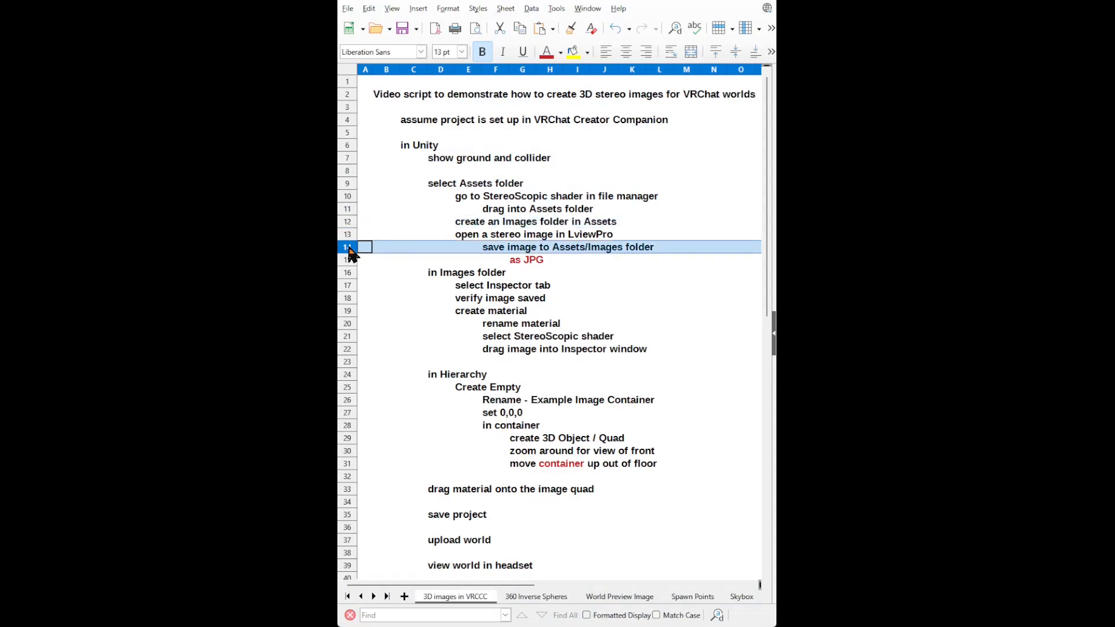
pyautogui.keyDown('shift'); pyautogui.click(349, 261); pyautogui.keyUp('shift')
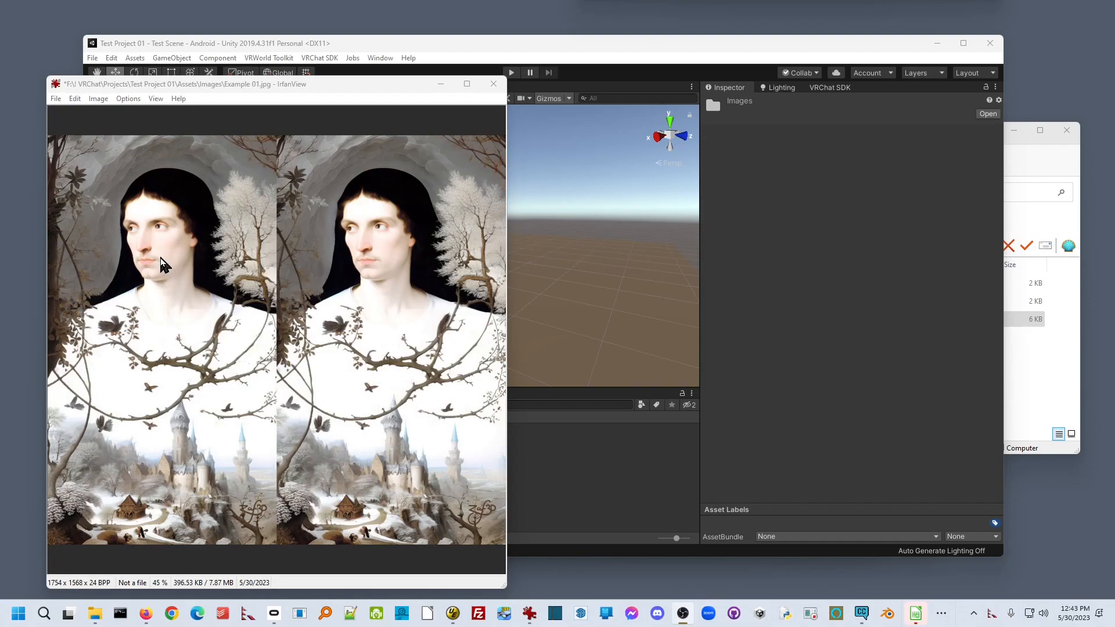
pyautogui.click(56, 98)
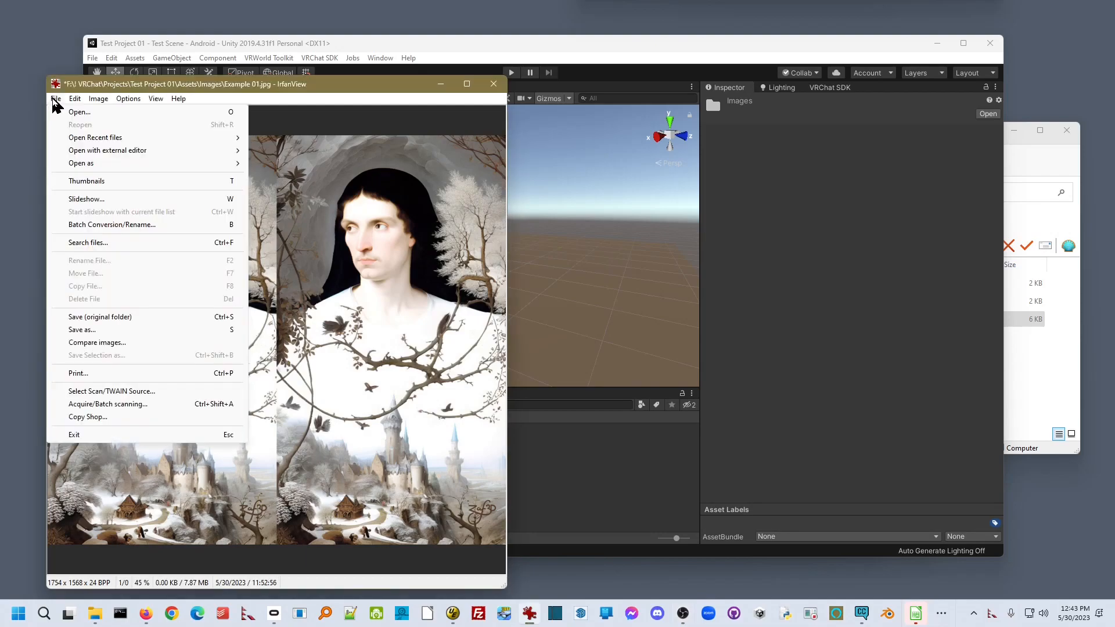
pyautogui.click(95, 332)
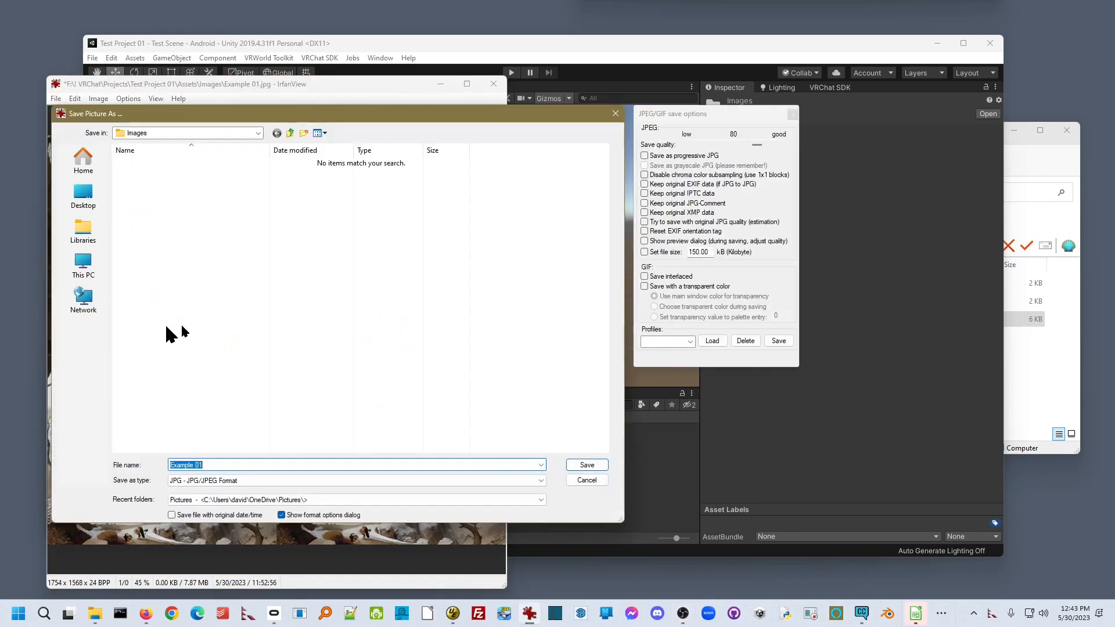
pyautogui.click(258, 133)
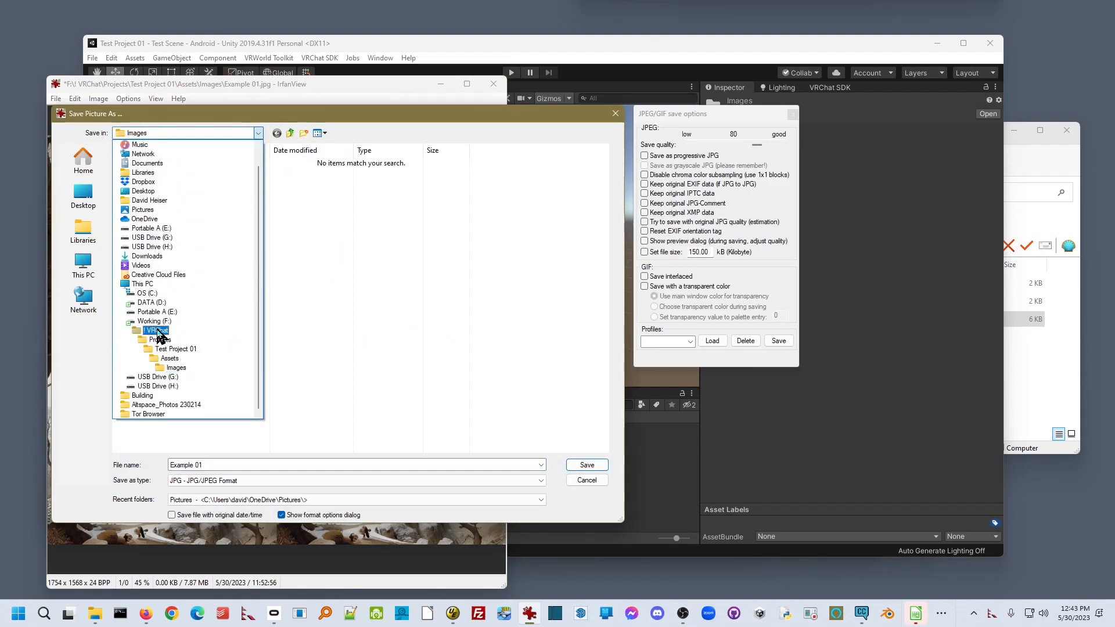
pyautogui.click(158, 331)
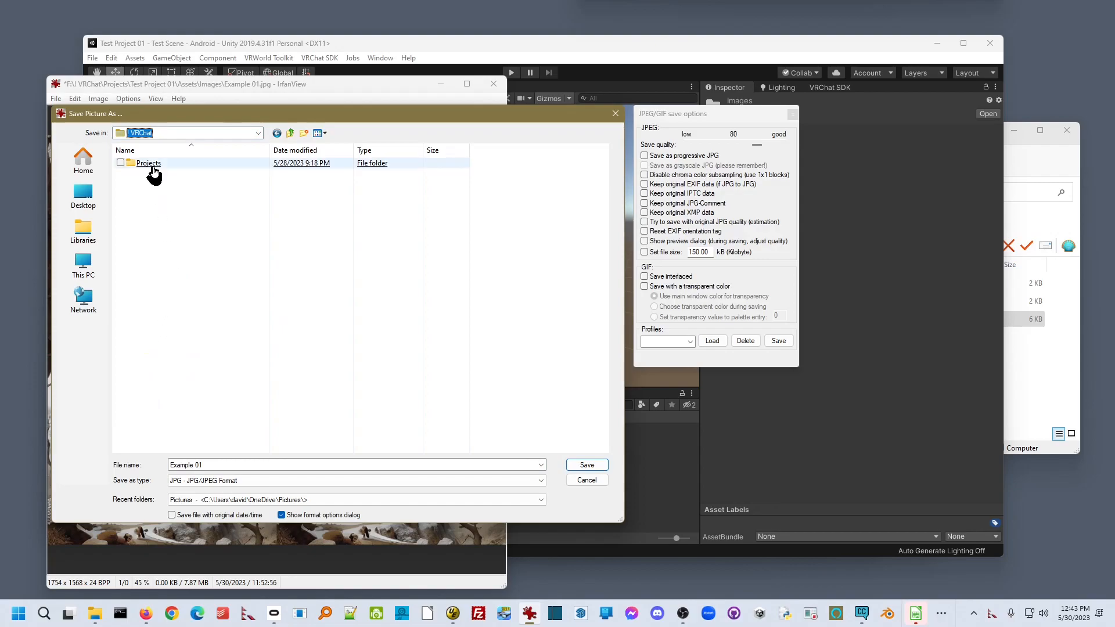
pyautogui.doubleClick(153, 166)
pyautogui.click(155, 169)
pyautogui.doubleClick(155, 170)
pyautogui.click(154, 169)
pyautogui.doubleClick(155, 169)
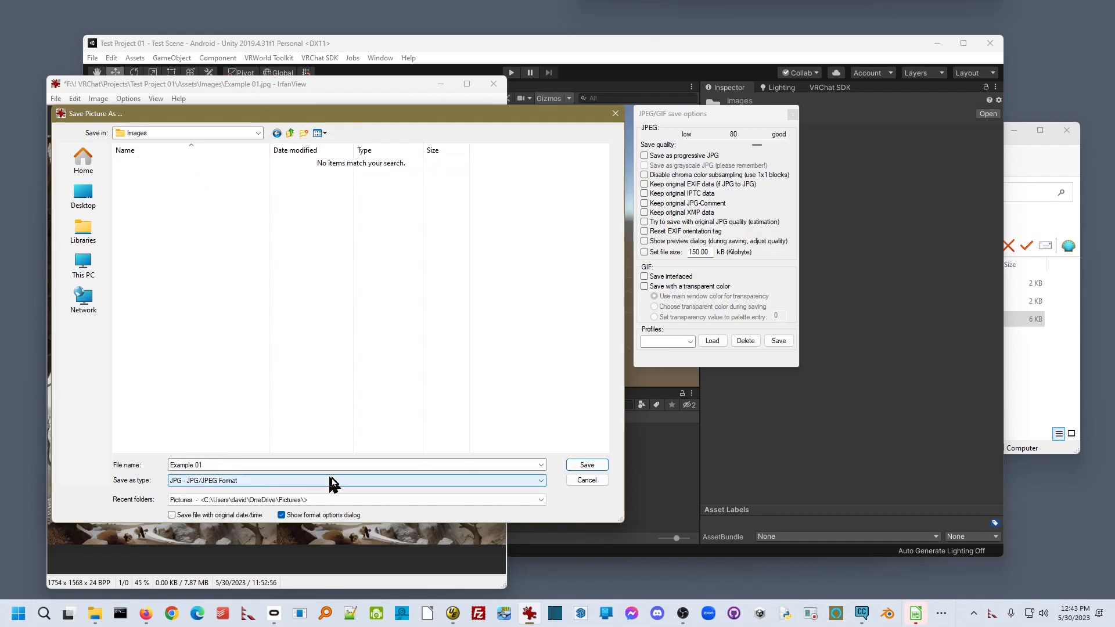
pyautogui.click(587, 465)
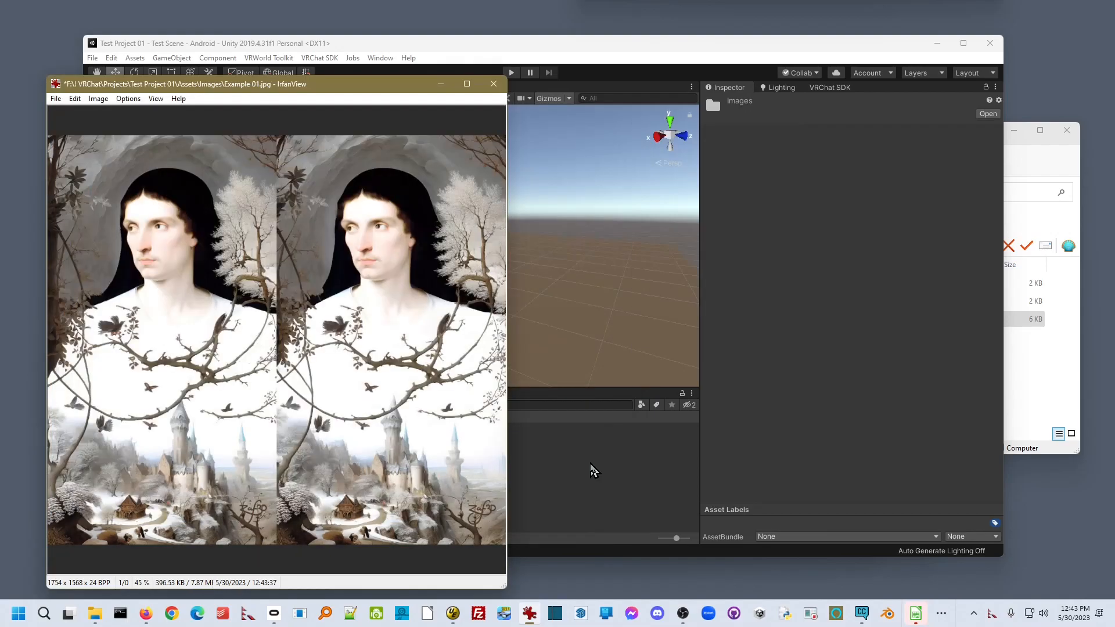
# Switch back to Unity, open the Images folder and inspect the import settings of the Example 01 image.
pyautogui.click(451, 45)
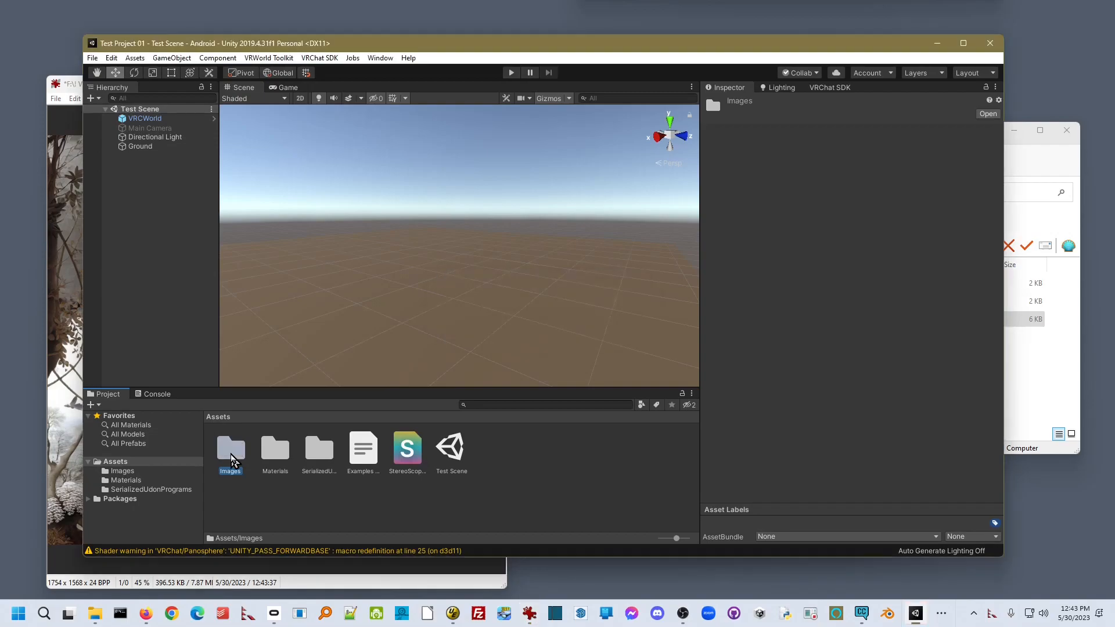
pyautogui.doubleClick(231, 459)
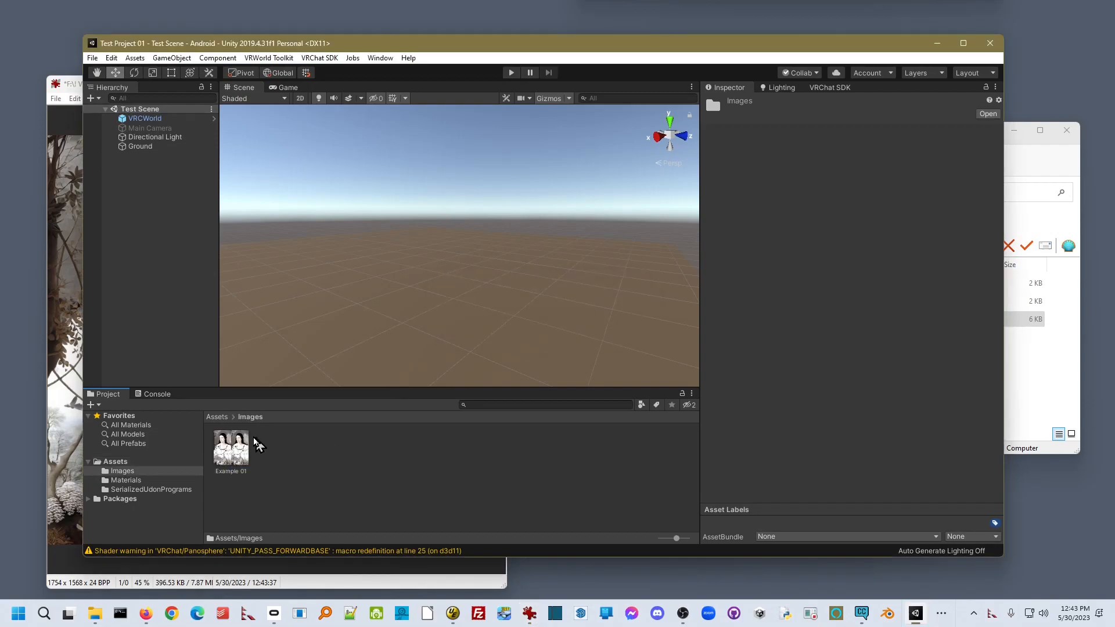
pyautogui.click(230, 452)
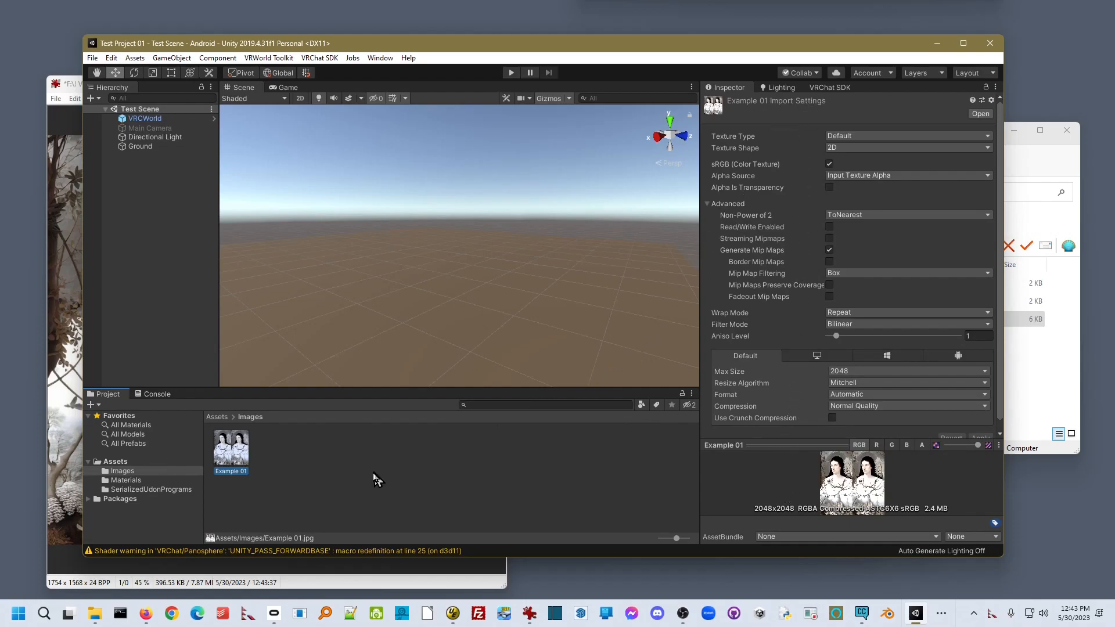
pyautogui.press('alt')
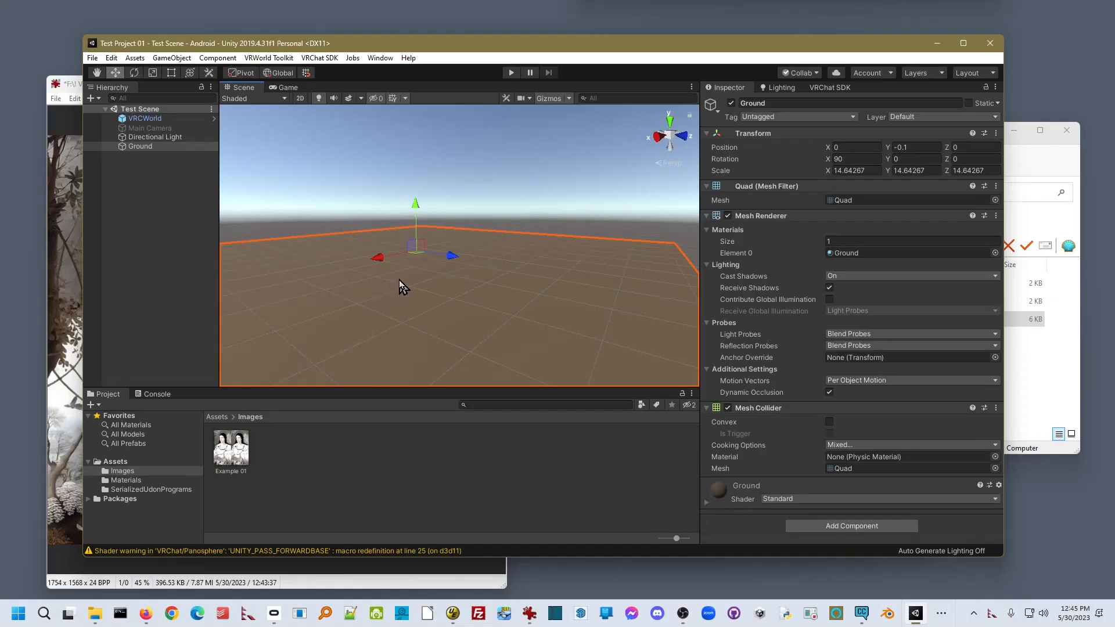
pyautogui.click(433, 479)
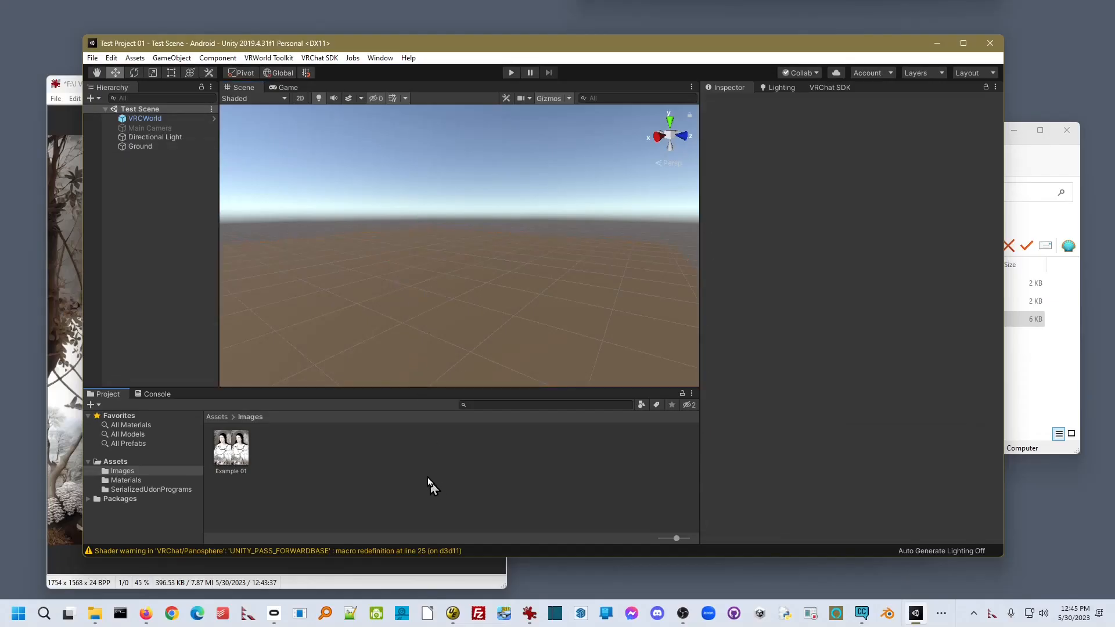
# Create a new material in the Images folder and name it Example 01.
pyautogui.rightClick(321, 461)
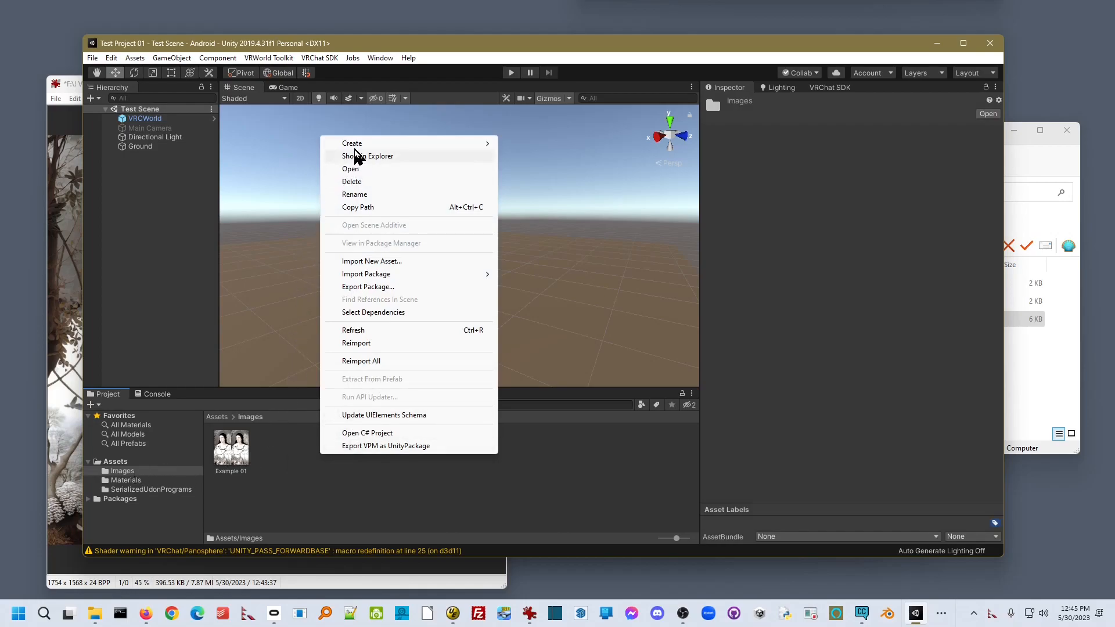
pyautogui.moveTo(359, 147)
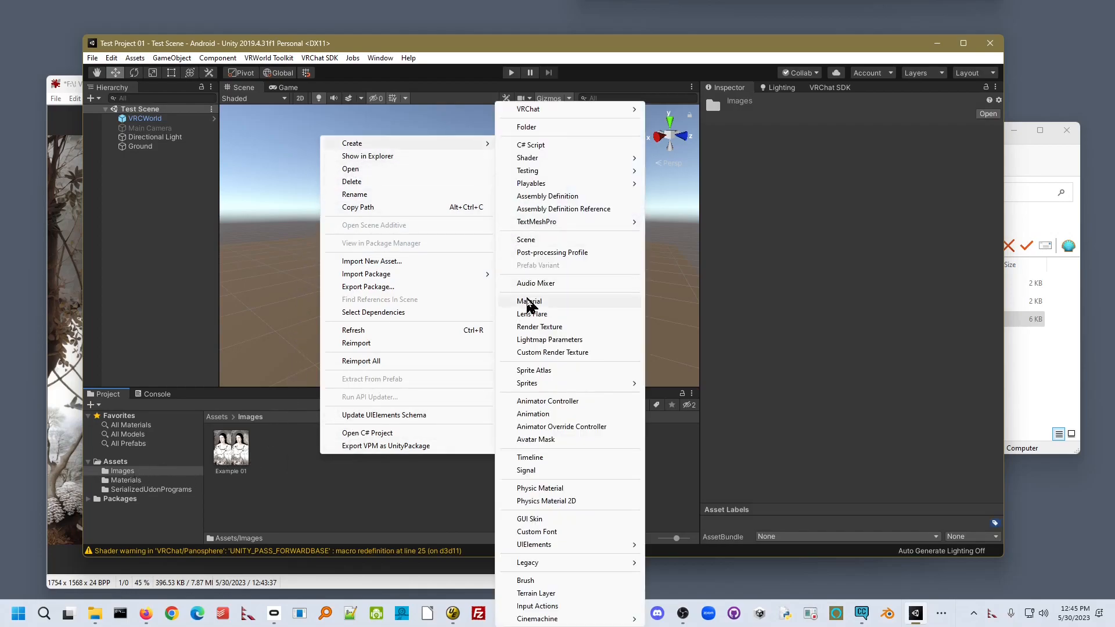
pyautogui.click(529, 302)
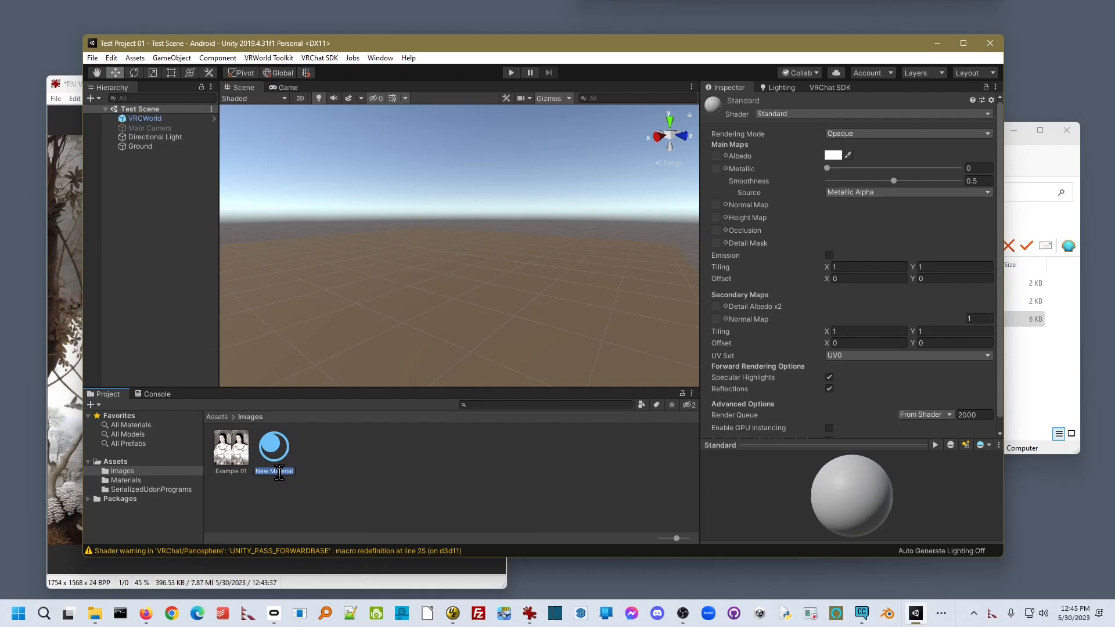
pyautogui.write('E')
pyautogui.press('Return')
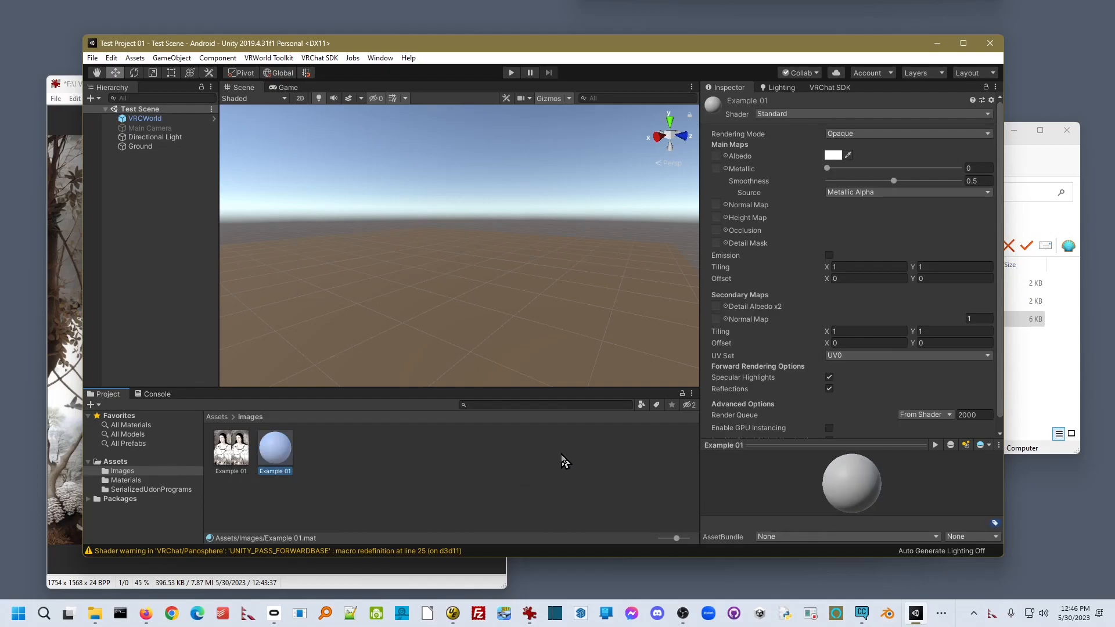
# Set the Example 01 material's shader to DargoShaders/StereoScopic and assign the Example 01 image as its texture.
pyautogui.click(799, 115)
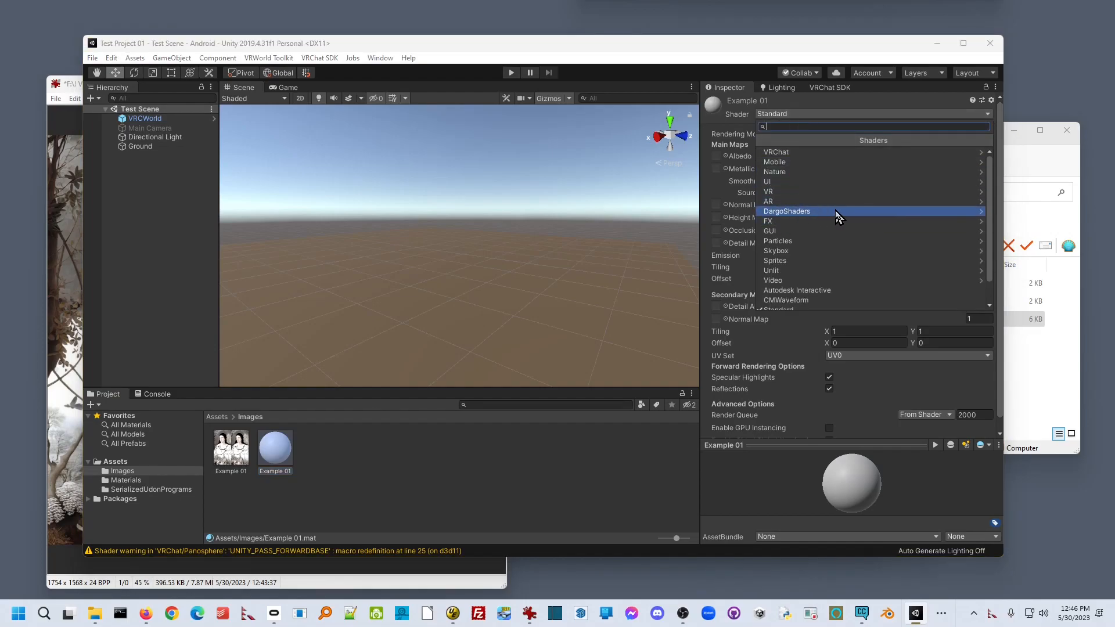
pyautogui.click(791, 213)
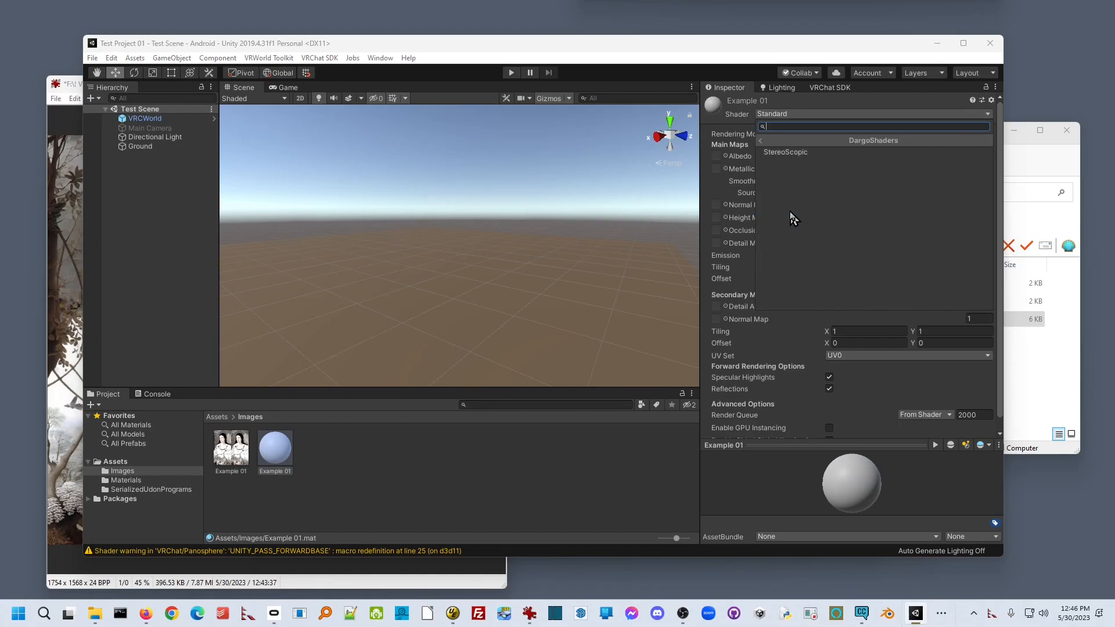
pyautogui.click(791, 156)
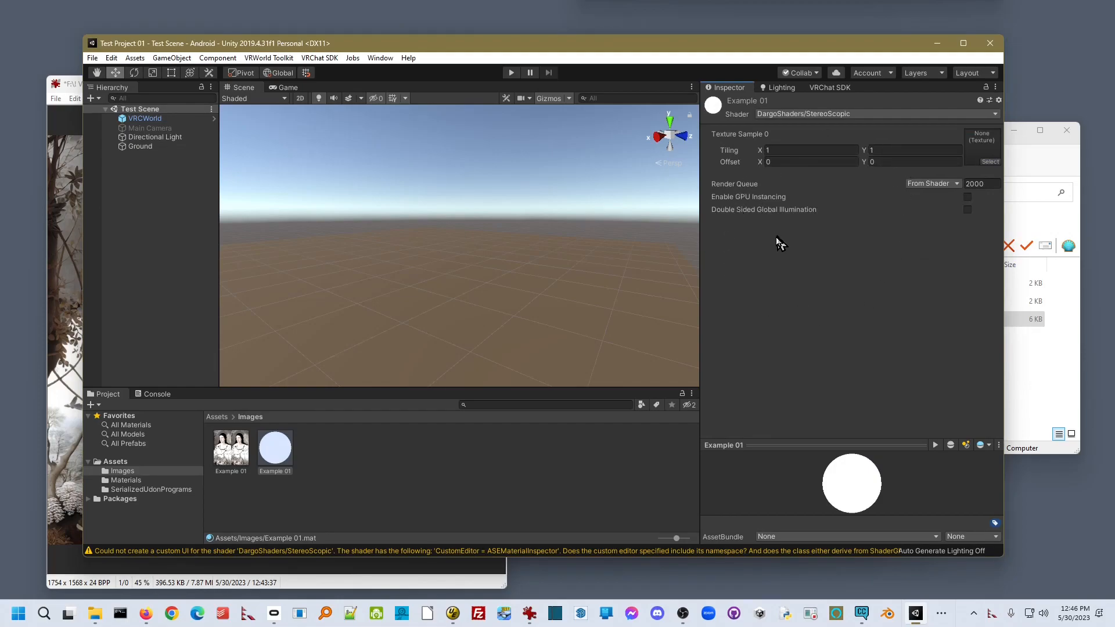
pyautogui.moveTo(232, 450); pyautogui.dragTo(984, 150)
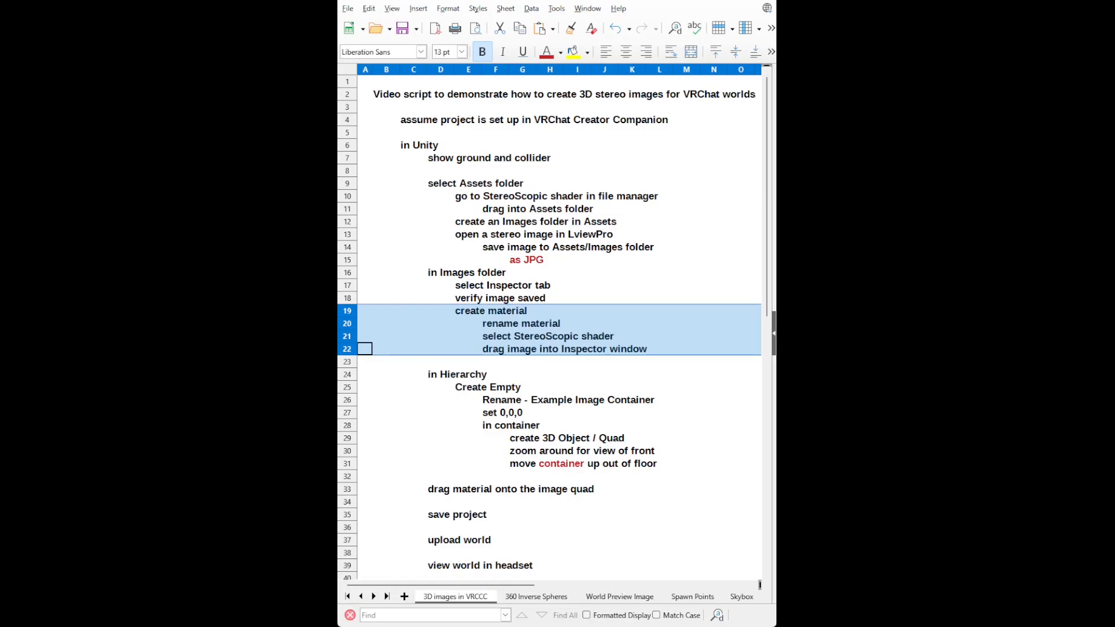
# Highlight script rows 24 to 27, and in Unity create an empty object in Test Scene named Example Image Container.
pyautogui.moveTo(347, 375); pyautogui.dragTo(348, 417)
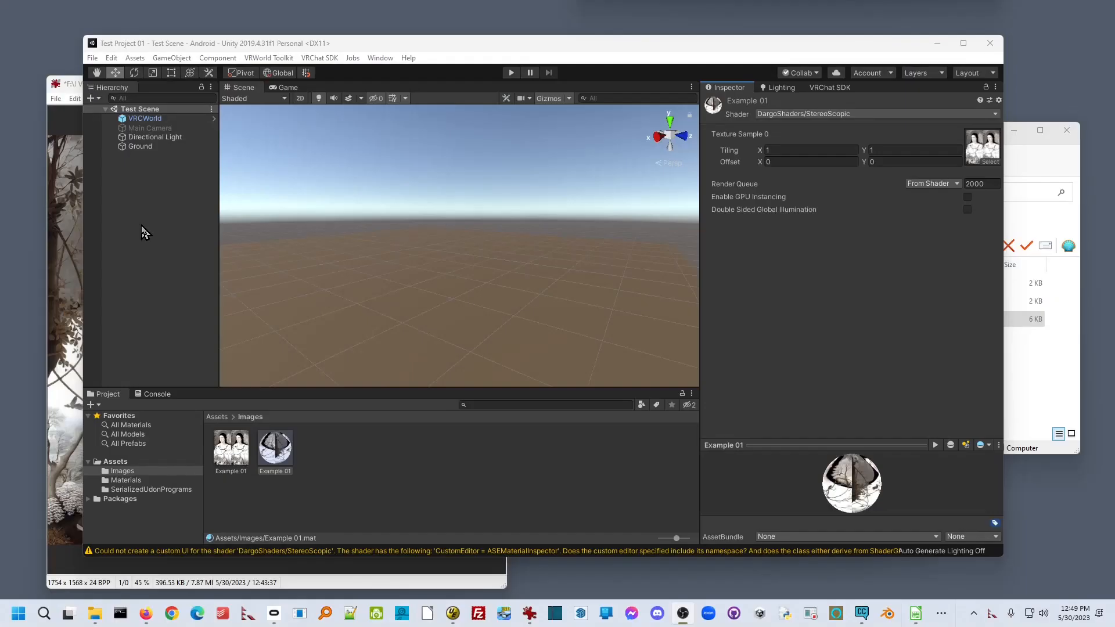
pyautogui.rightClick(126, 183)
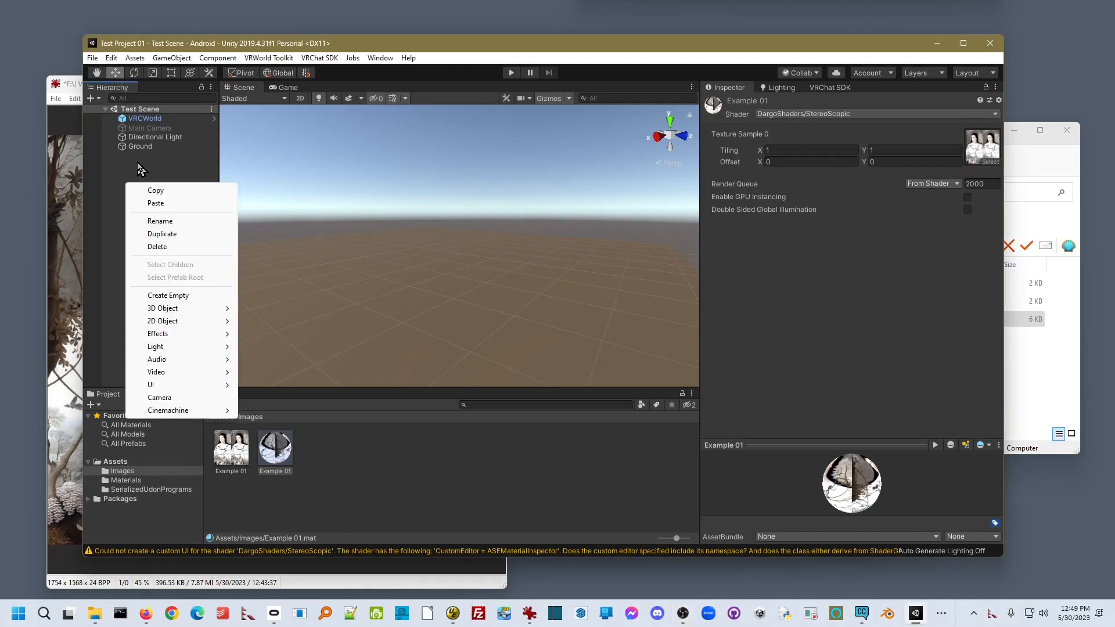
pyautogui.click(165, 297)
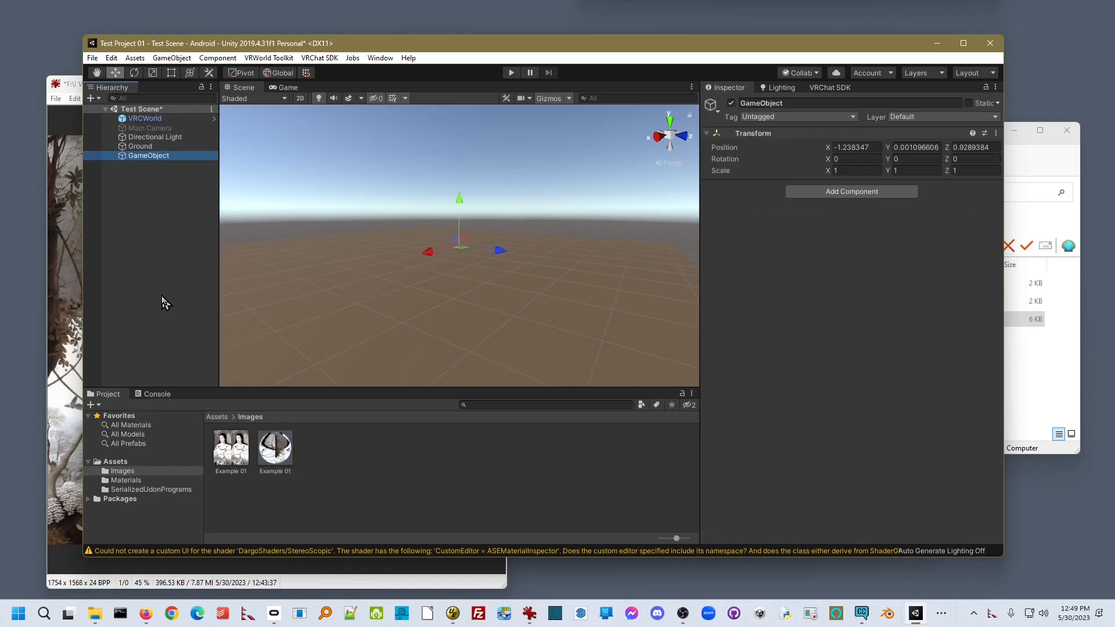
pyautogui.rightClick(152, 163)
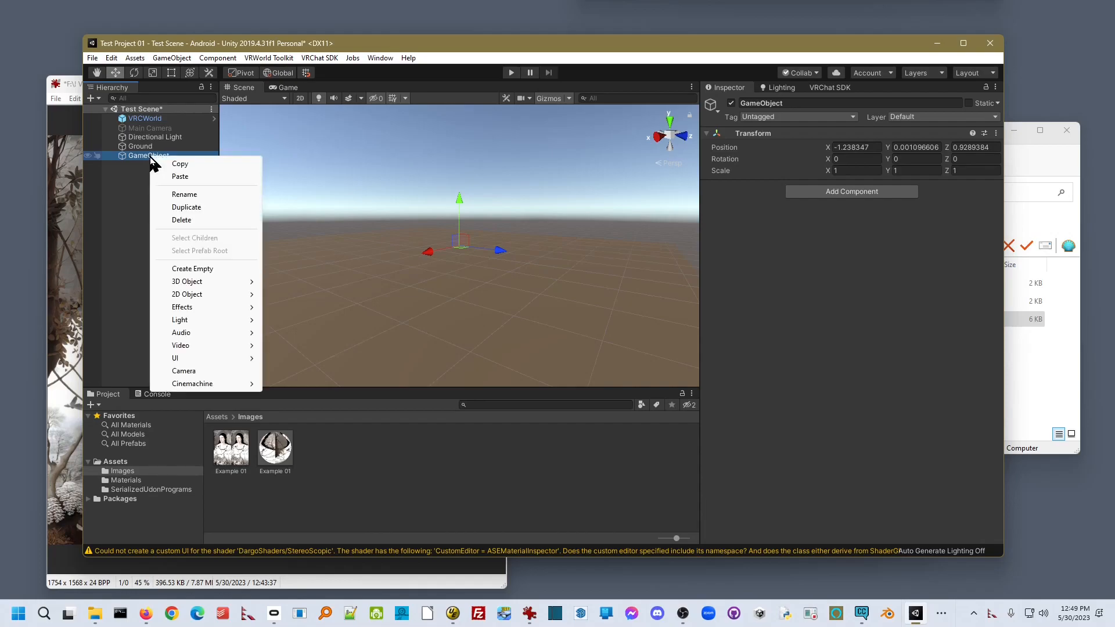
pyautogui.click(184, 197)
pyautogui.write('Exam')
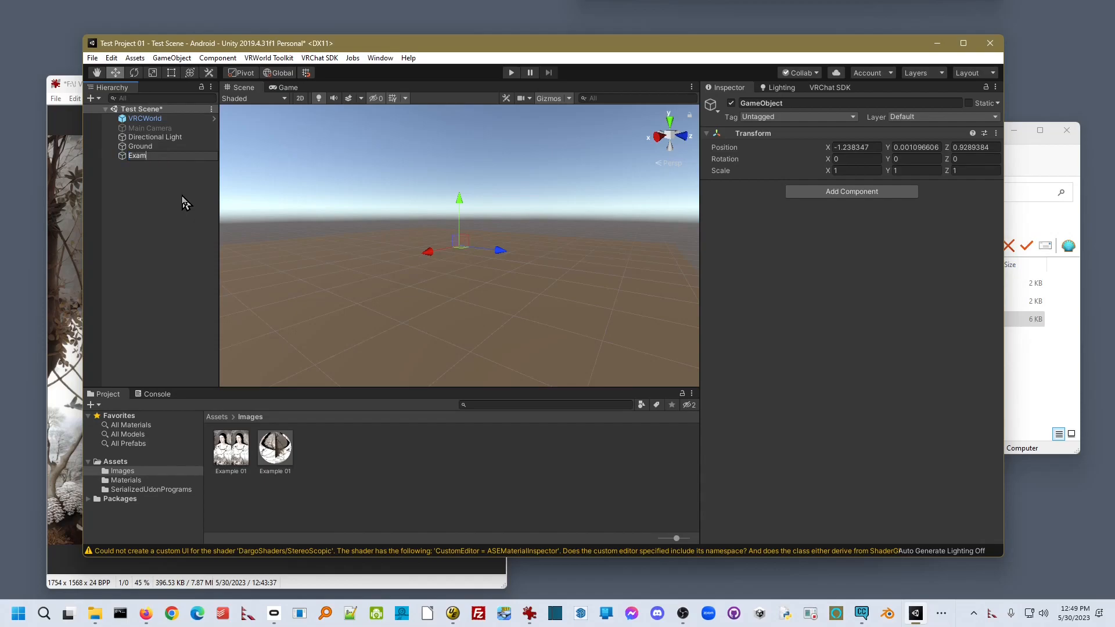
pyautogui.write('ple Image Containe')
pyautogui.write('r')
pyautogui.click(129, 176)
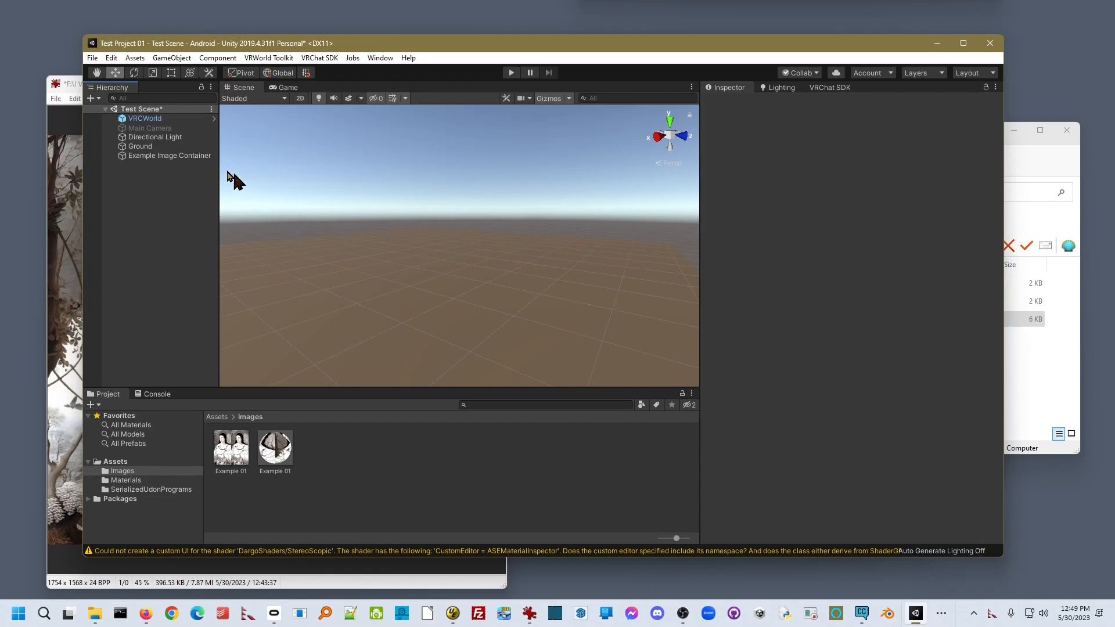
# Set the Example Image Container's position to 0, 0, 0.
pyautogui.click(174, 155)
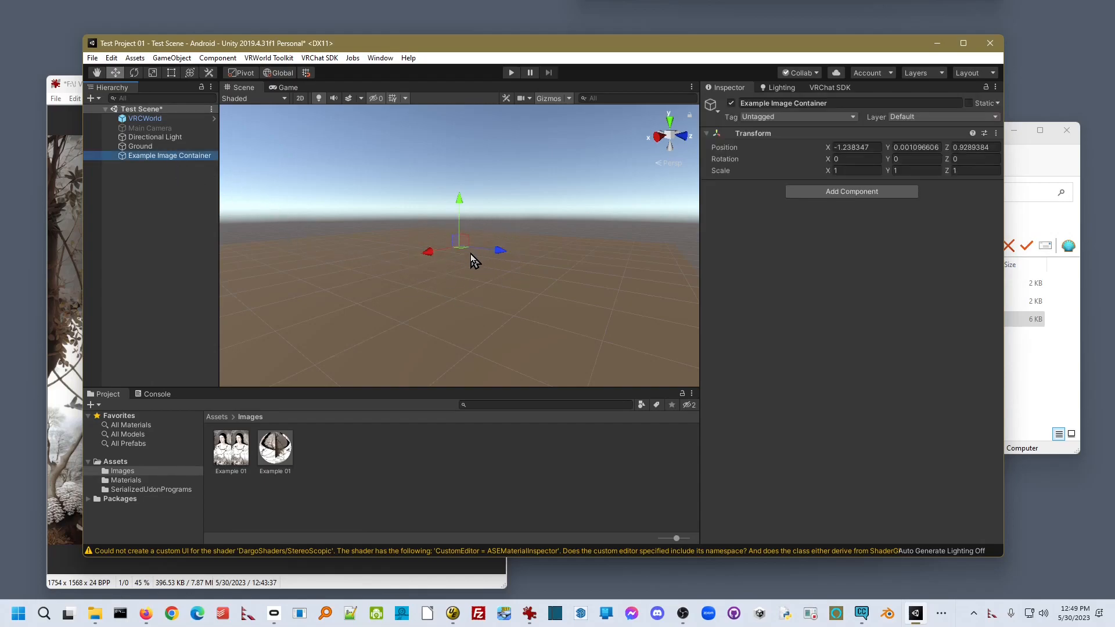
pyautogui.click(876, 146)
pyautogui.write('0')
pyautogui.press('Tab')
pyautogui.write('0')
pyautogui.press('Tab')
pyautogui.write('0')
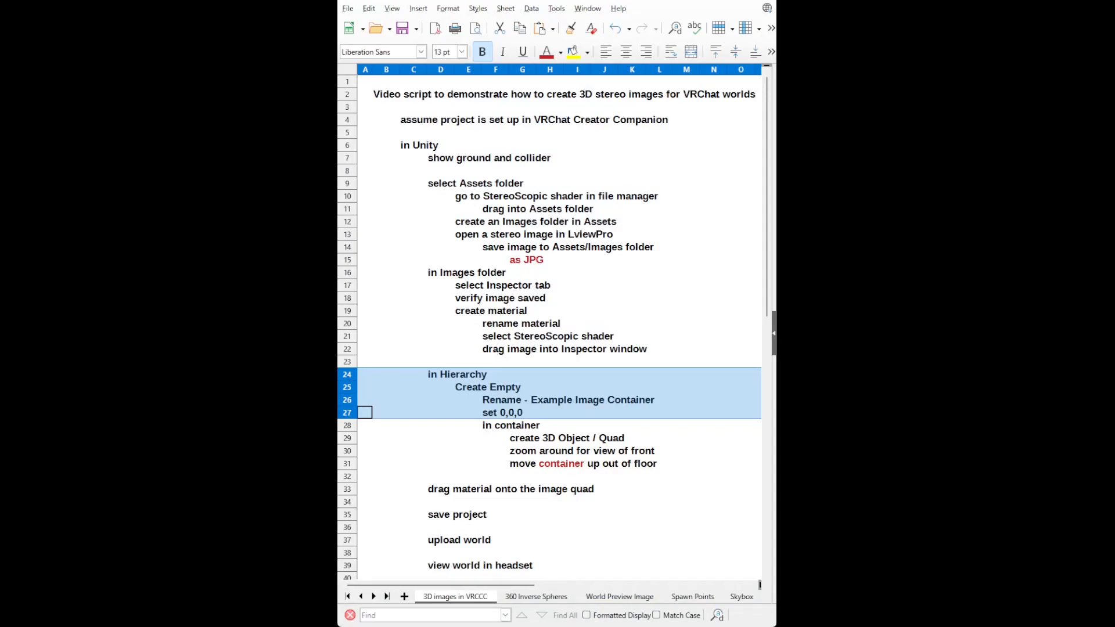
# Highlight the script's container instructions from row 28, and in Unity add a quad named Example 01 inside Example Image Container.
pyautogui.moveTo(347, 425); pyautogui.dragTo(348, 439)
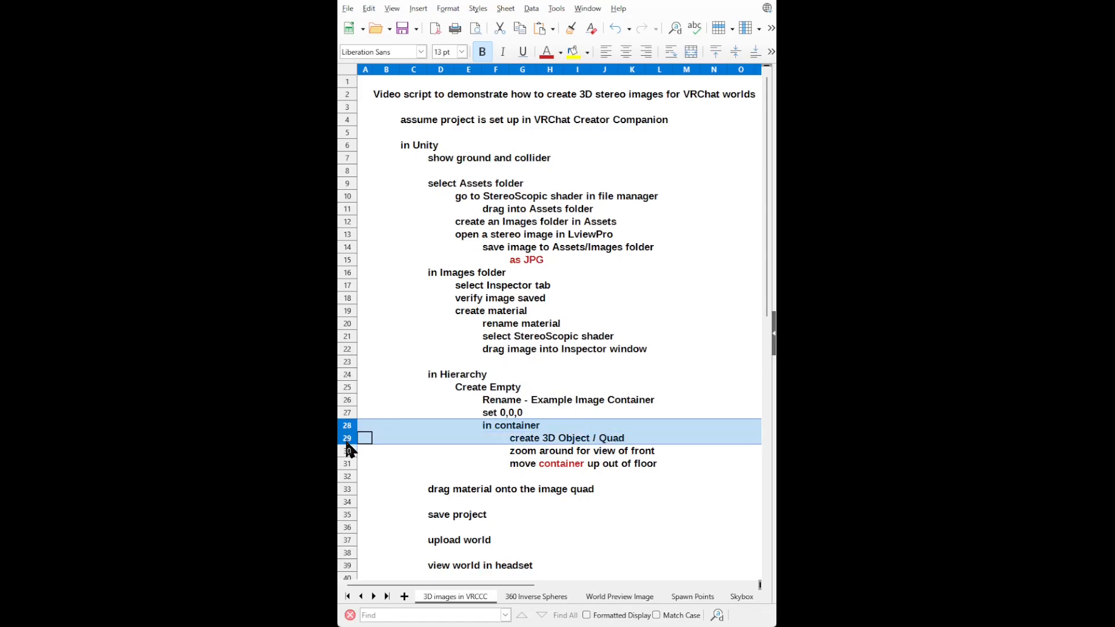
pyautogui.moveTo(348, 444); pyautogui.dragTo(346, 491)
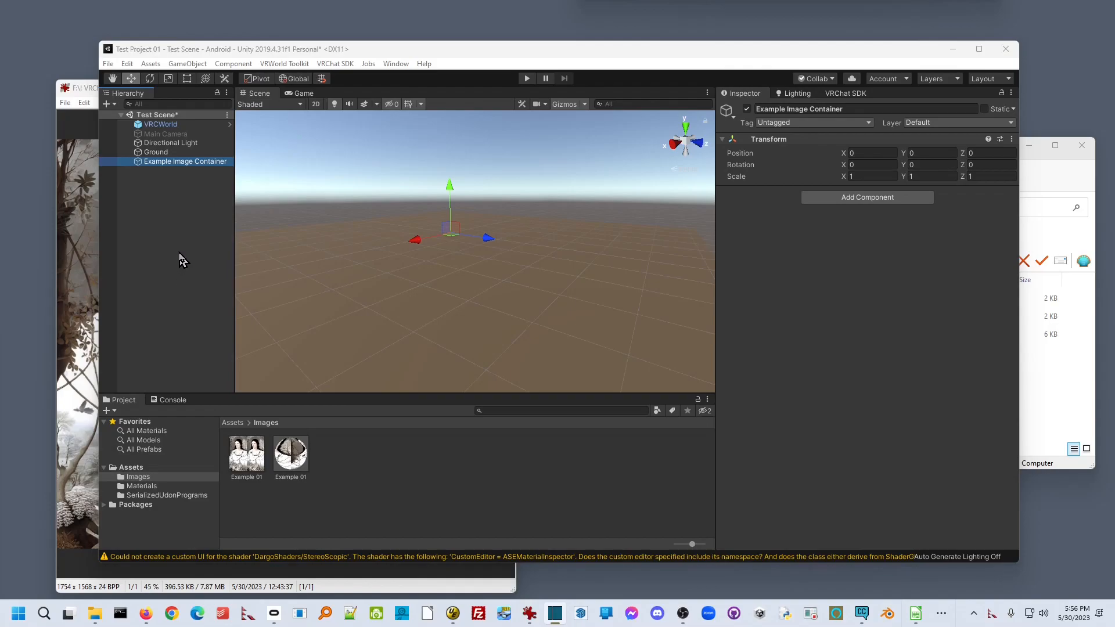
pyautogui.rightClick(169, 167)
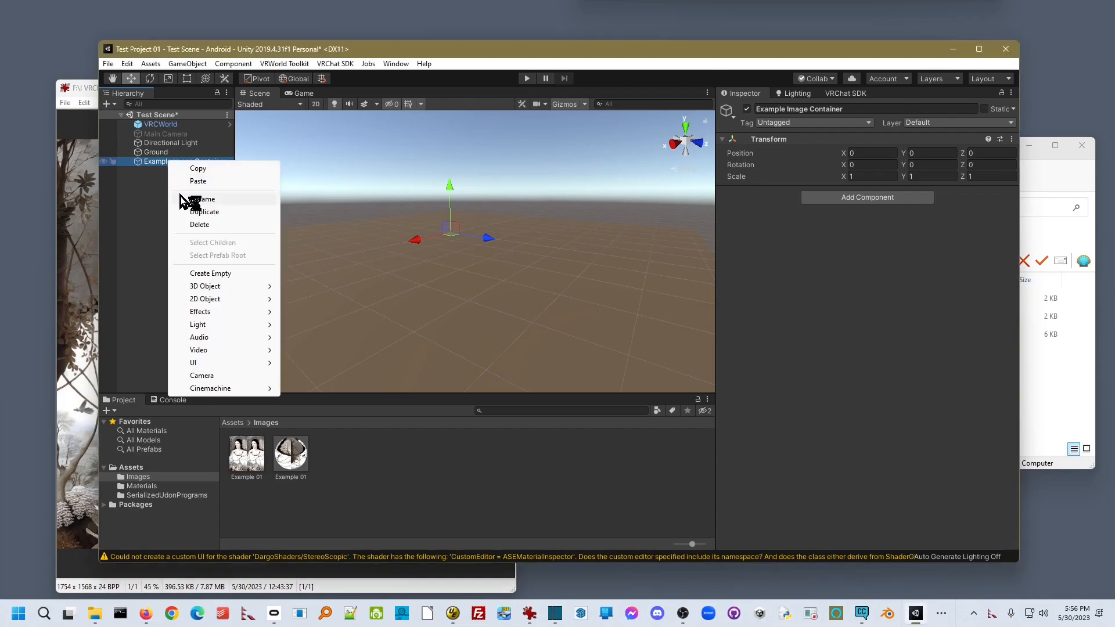
pyautogui.moveTo(206, 289)
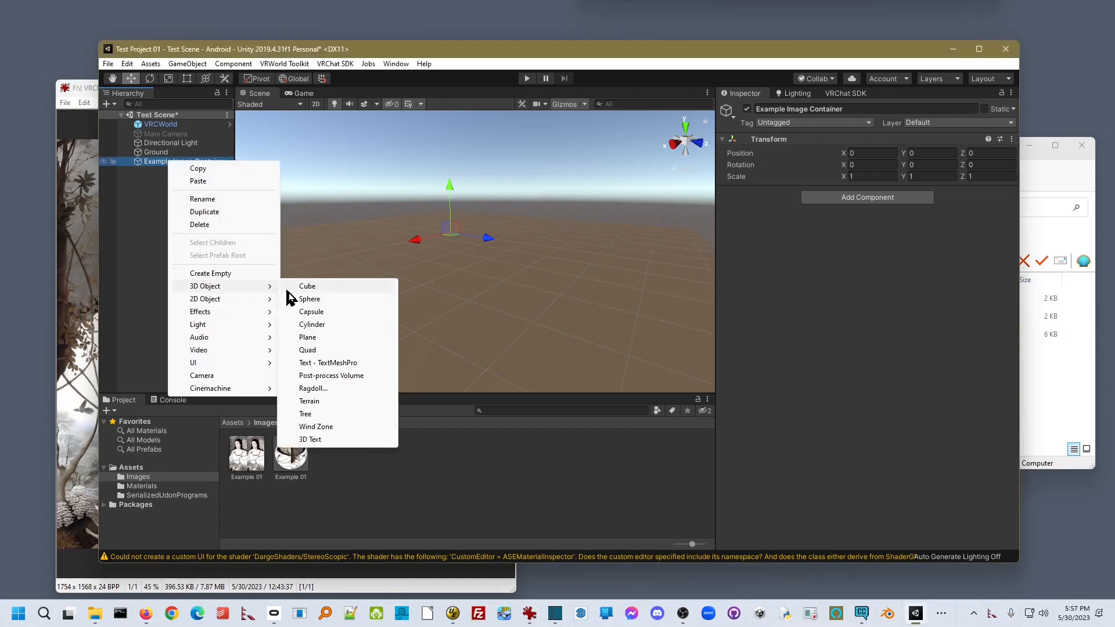
pyautogui.click(308, 350)
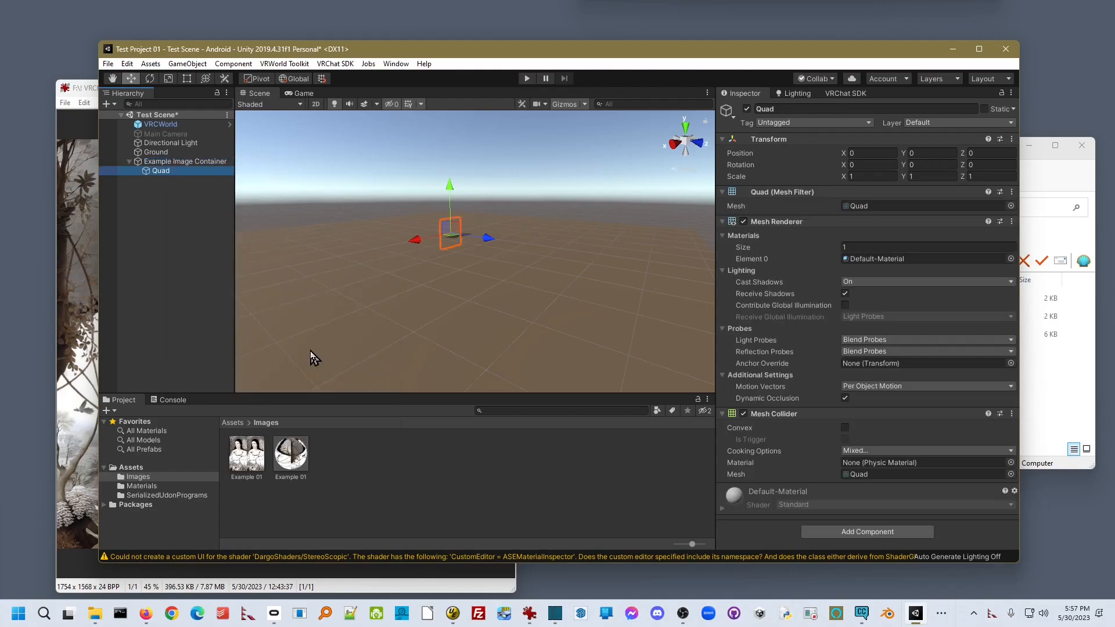
pyautogui.rightClick(164, 170)
pyautogui.click(193, 211)
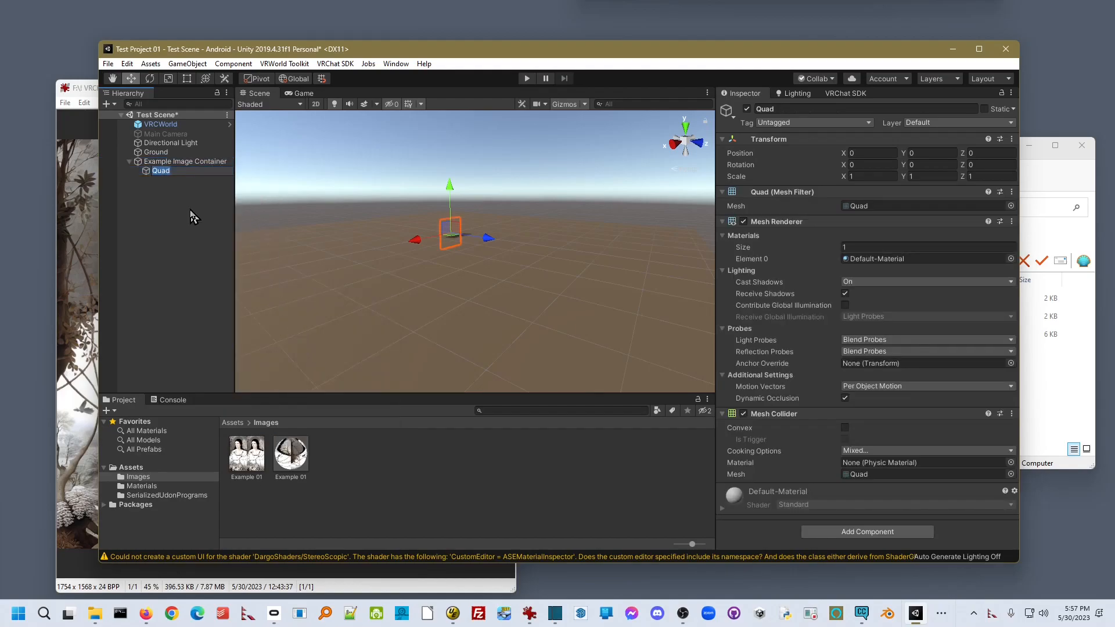
pyautogui.write('Example 01')
pyautogui.press('Return')
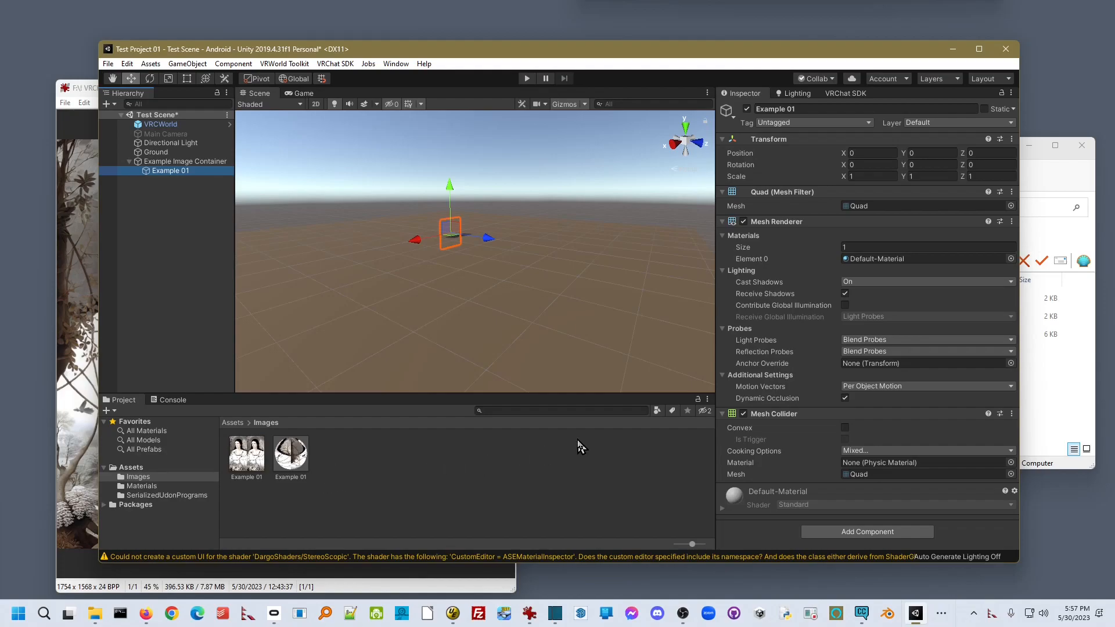
# Raise the Example Image Container out of the floor to a Y position of about 0.85.
pyautogui.moveTo(355, 279); pyautogui.dragTo(636, 290, button='right')
pyautogui.moveTo(630, 277); pyautogui.dragTo(611, 267, button='middle')
pyautogui.scroll(4, 556, 264)
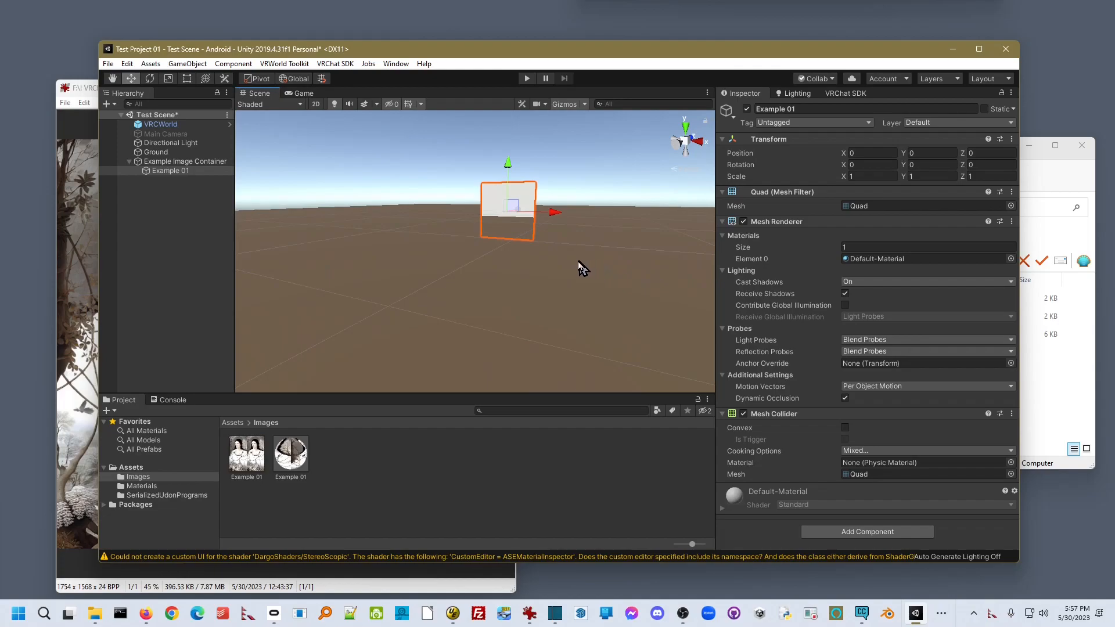
pyautogui.click(203, 167)
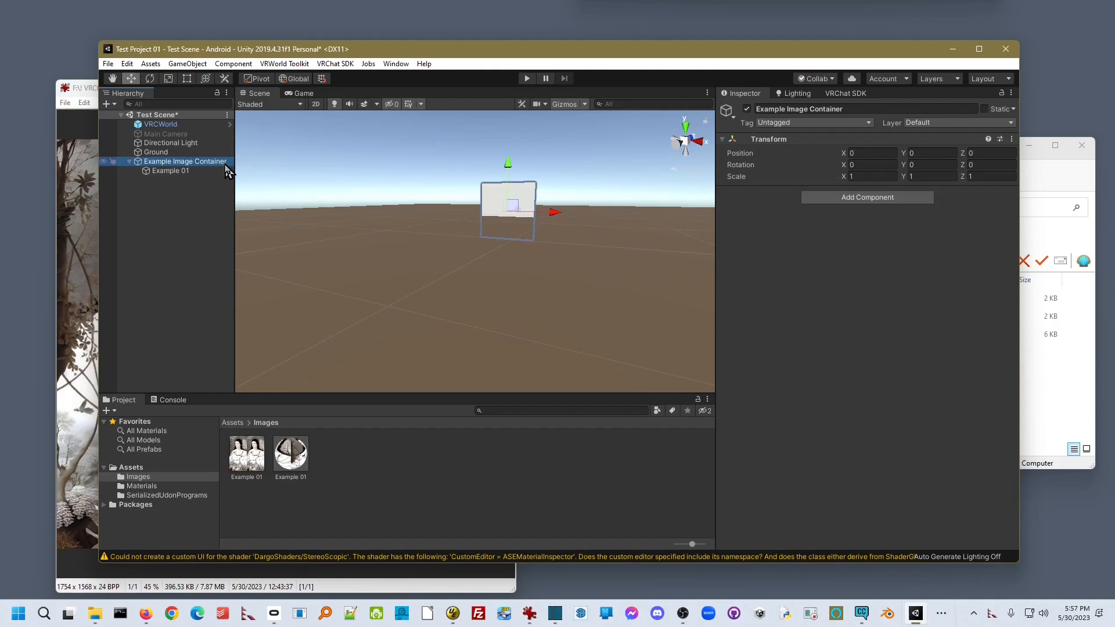
pyautogui.moveTo(468, 230); pyautogui.dragTo(468, 245, button='middle')
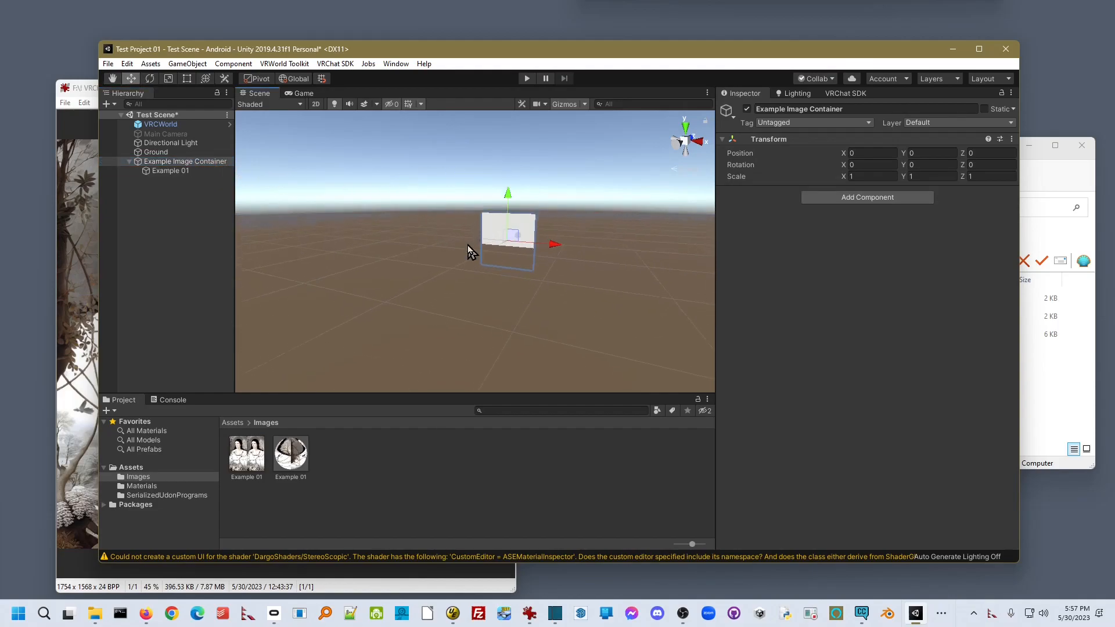
pyautogui.moveTo(510, 201); pyautogui.dragTo(509, 161)
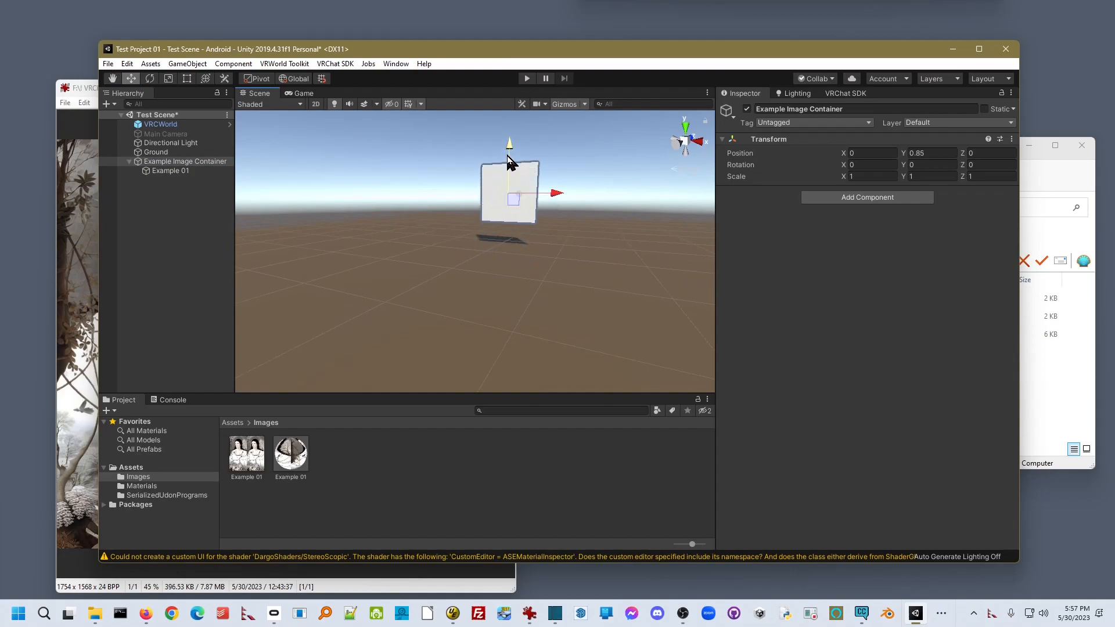
# Apply the Example 01 material to the Example 01 quad inside the container.
pyautogui.moveTo(468, 244); pyautogui.dragTo(461, 253, button='middle')
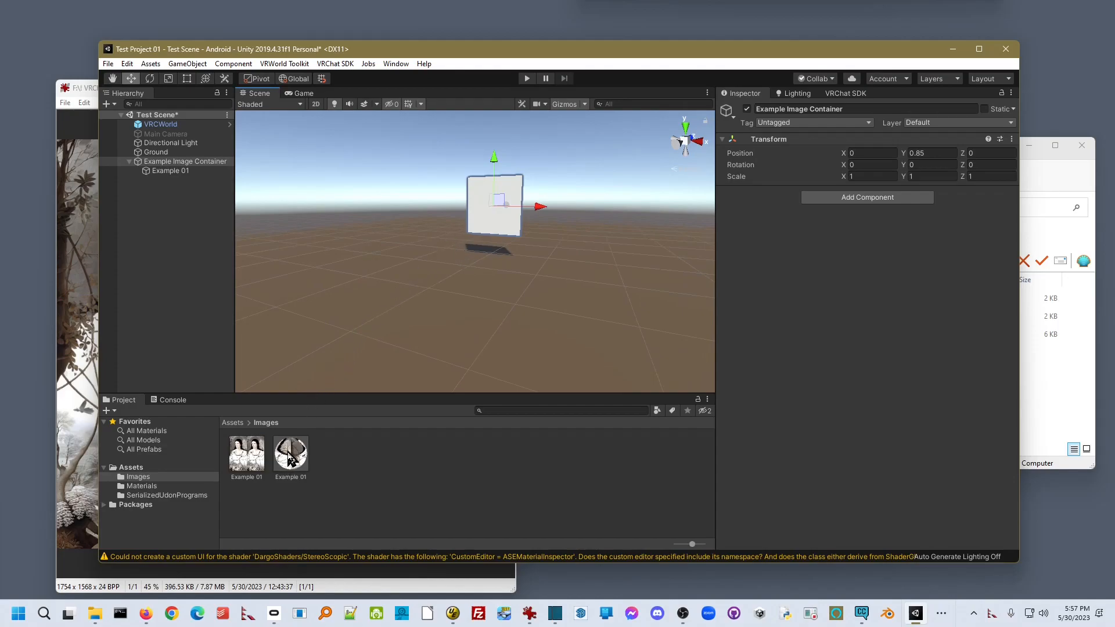
pyautogui.moveTo(290, 456); pyautogui.dragTo(176, 173)
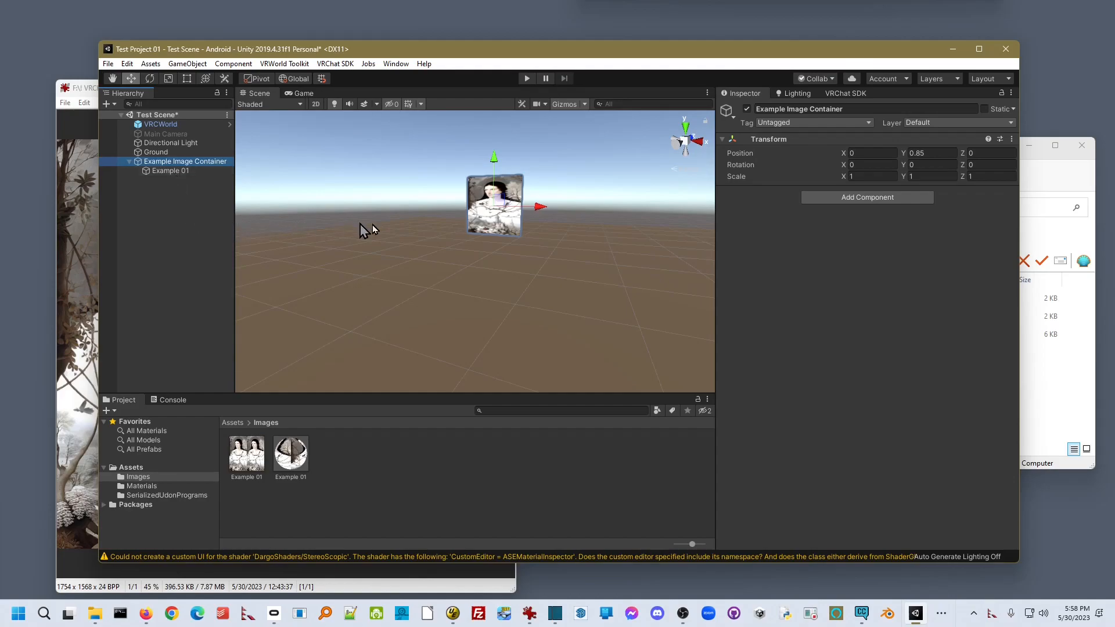
# Examine the textured Example 01 quad up close from the front in the scene.
pyautogui.moveTo(431, 241); pyautogui.dragTo(477, 220, button='right')
pyautogui.press('w')
pyautogui.moveTo(477, 219); pyautogui.dragTo(486, 235, button='middle')
pyautogui.moveTo(487, 246); pyautogui.dragTo(500, 258, button='right')
pyautogui.press('w')
pyautogui.press('s')
pyautogui.click(464, 356)
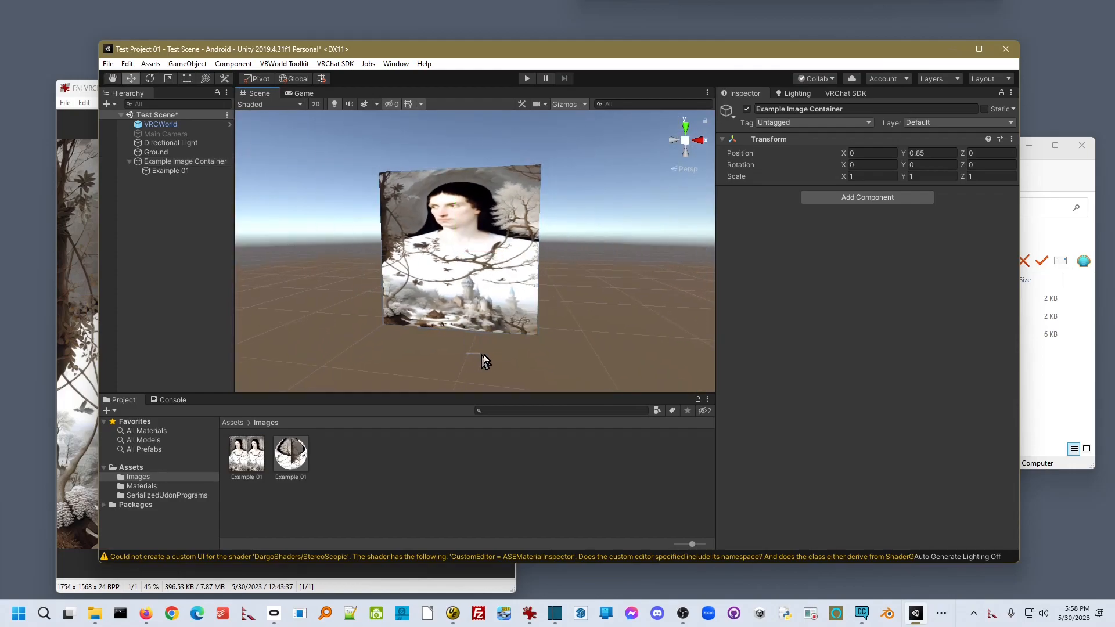
pyautogui.keyDown('alt'); pyautogui.moveTo(443, 350); pyautogui.dragTo(442, 348); pyautogui.keyUp('alt')
pyautogui.keyDown('alt'); pyautogui.moveTo(443, 350); pyautogui.dragTo(490, 353, button='right'); pyautogui.keyUp('alt')
pyautogui.moveTo(473, 352)
pyautogui.mouseDown(button='middle')
pyautogui.moveTo(488, 352)
pyautogui.moveTo(478, 351)
pyautogui.mouseUp(button='middle')
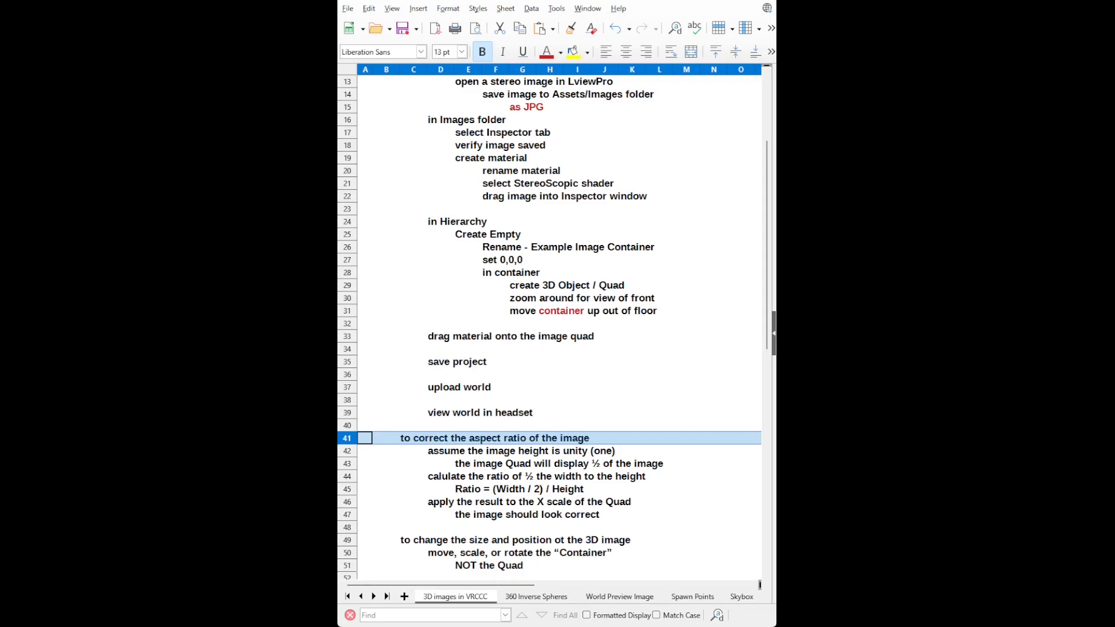
# Read through the script's aspect ratio correction instructions, extending the highlight from row 41 down to row 47.
pyautogui.keyDown('shift'); pyautogui.click(348, 452); pyautogui.keyUp('shift')
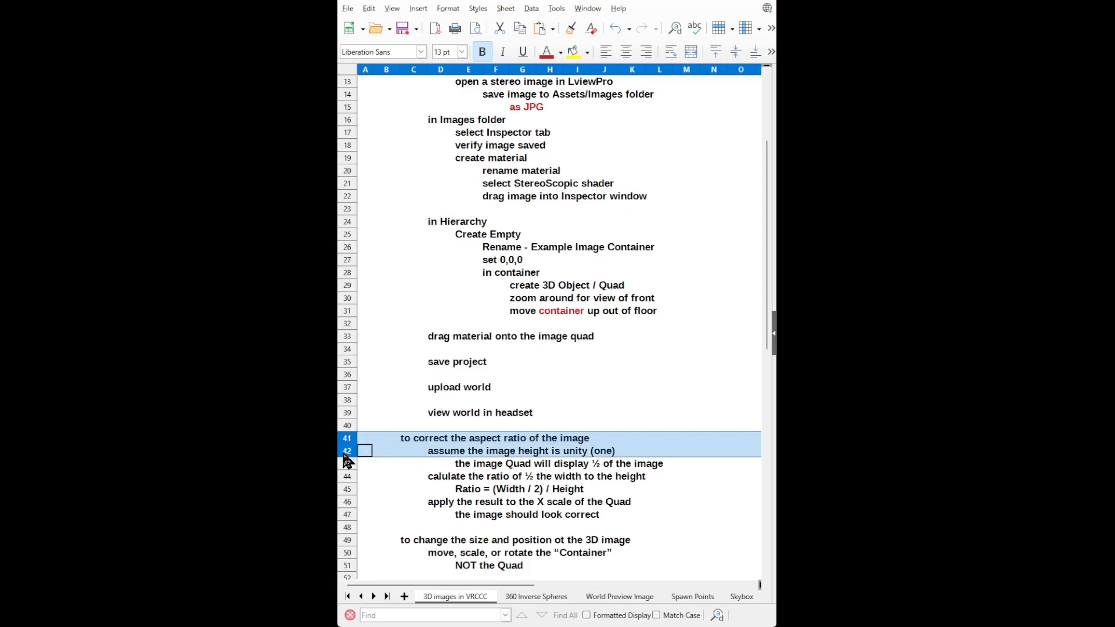
pyautogui.keyDown('shift'); pyautogui.click(348, 464); pyautogui.keyUp('shift')
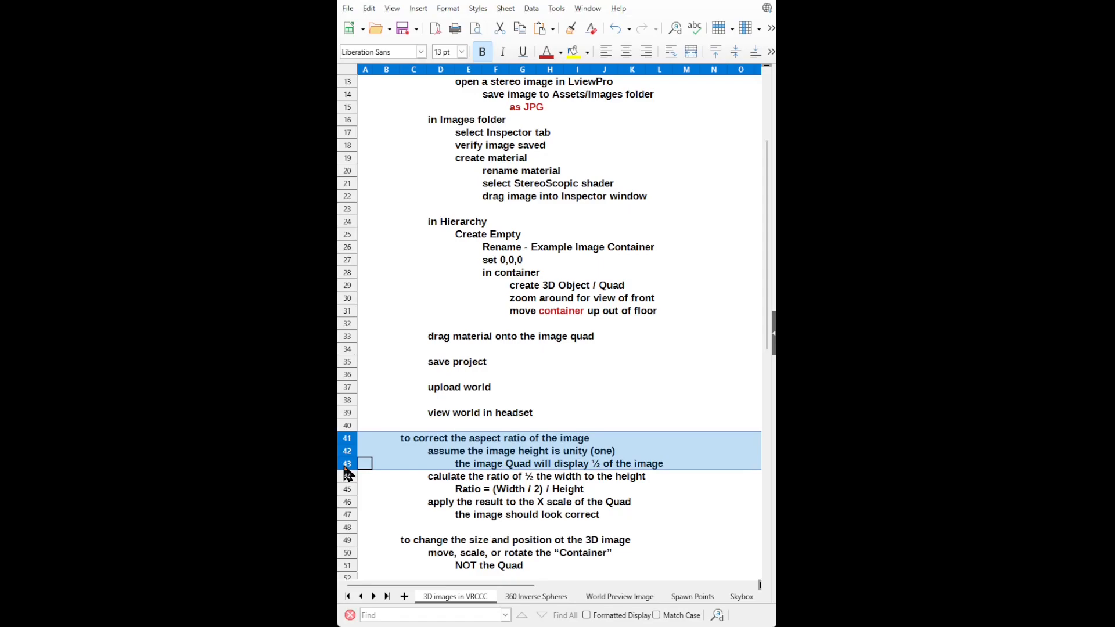
pyautogui.moveTo(344, 468); pyautogui.dragTo(344, 476)
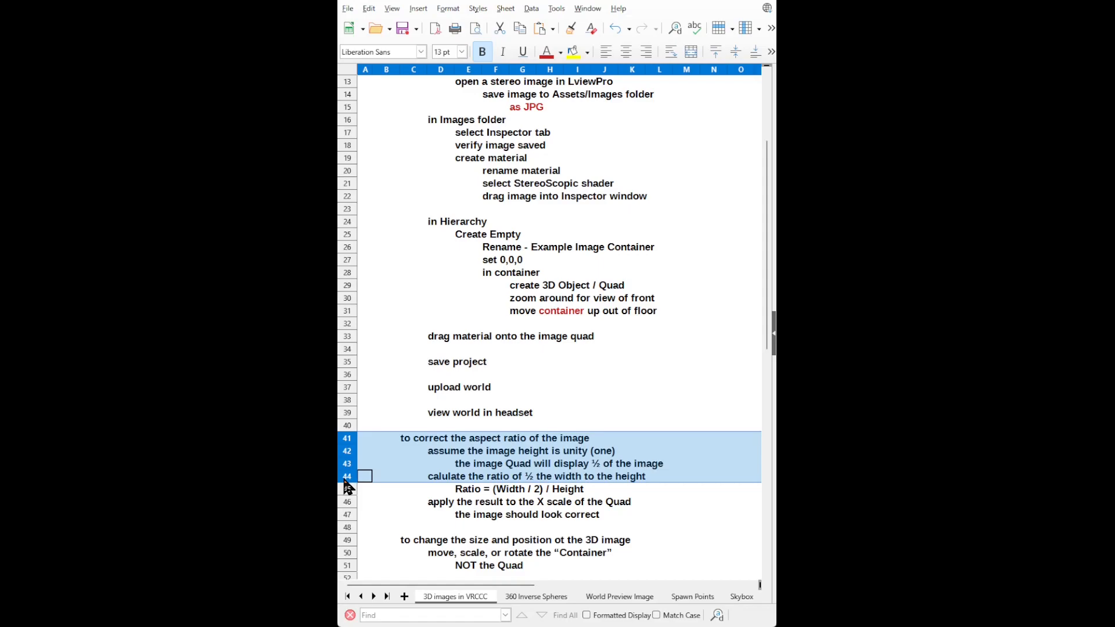
pyautogui.moveTo(347, 486); pyautogui.dragTo(348, 495)
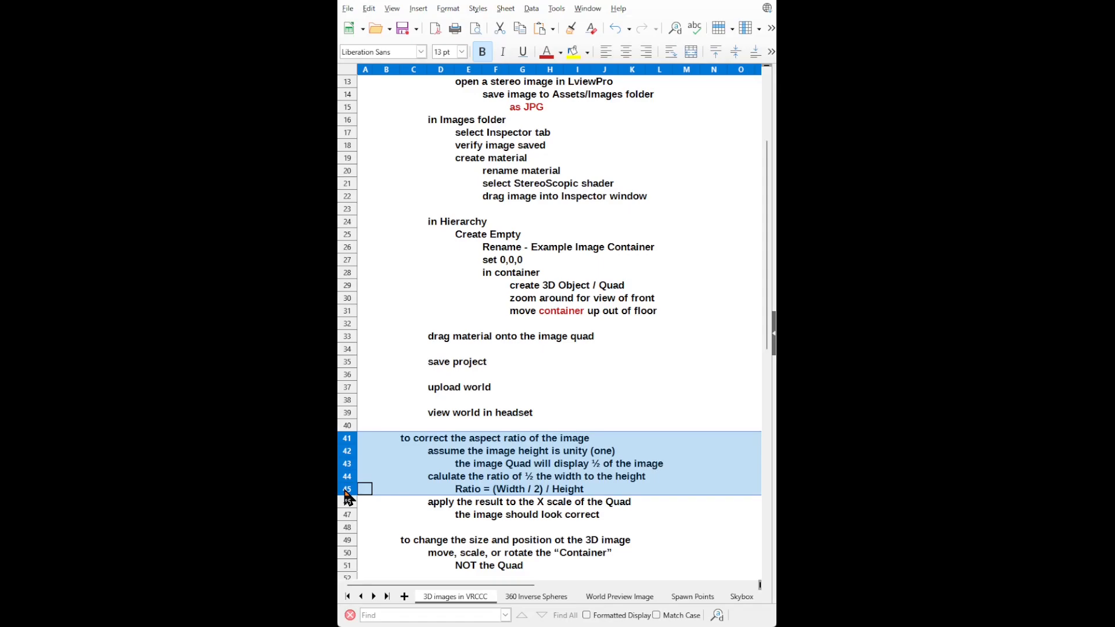
pyautogui.moveTo(347, 497); pyautogui.dragTo(347, 504)
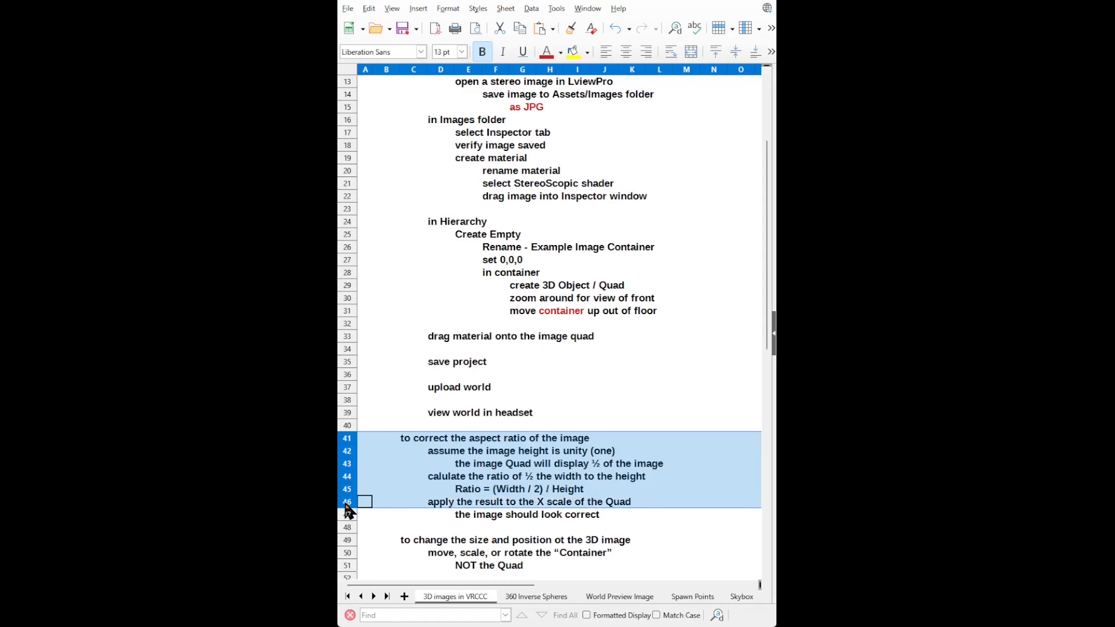
pyautogui.moveTo(348, 512); pyautogui.dragTo(349, 517)
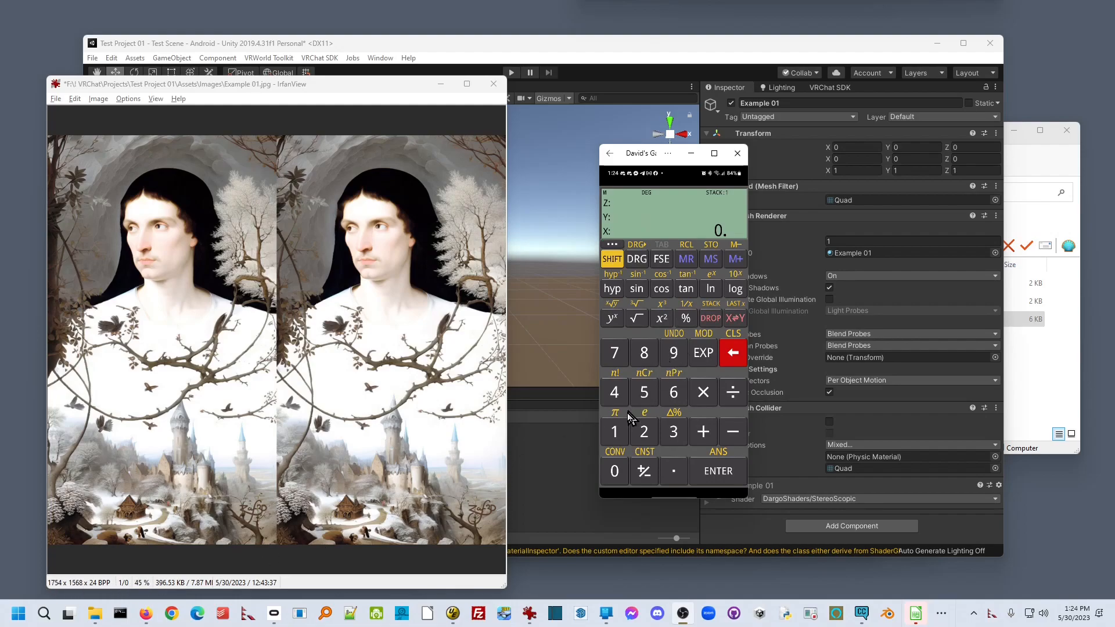
# Switch to the calculator and divide the stereo image's width of 1754 by 2.
pyautogui.click(617, 440)
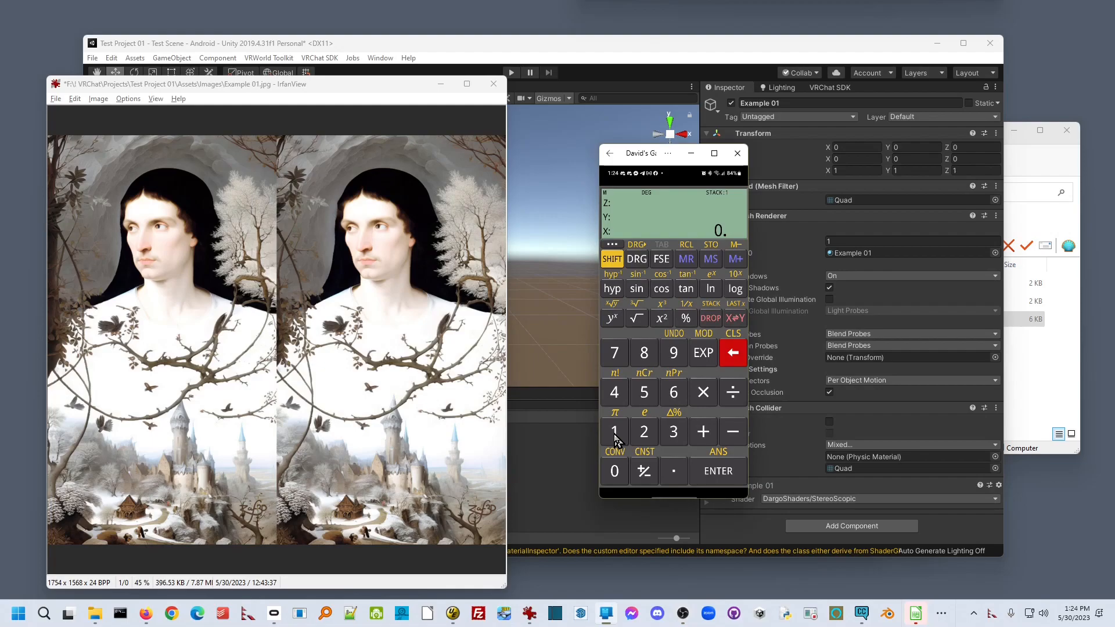
pyautogui.click(620, 355)
pyautogui.click(644, 392)
pyautogui.click(615, 395)
pyautogui.click(714, 474)
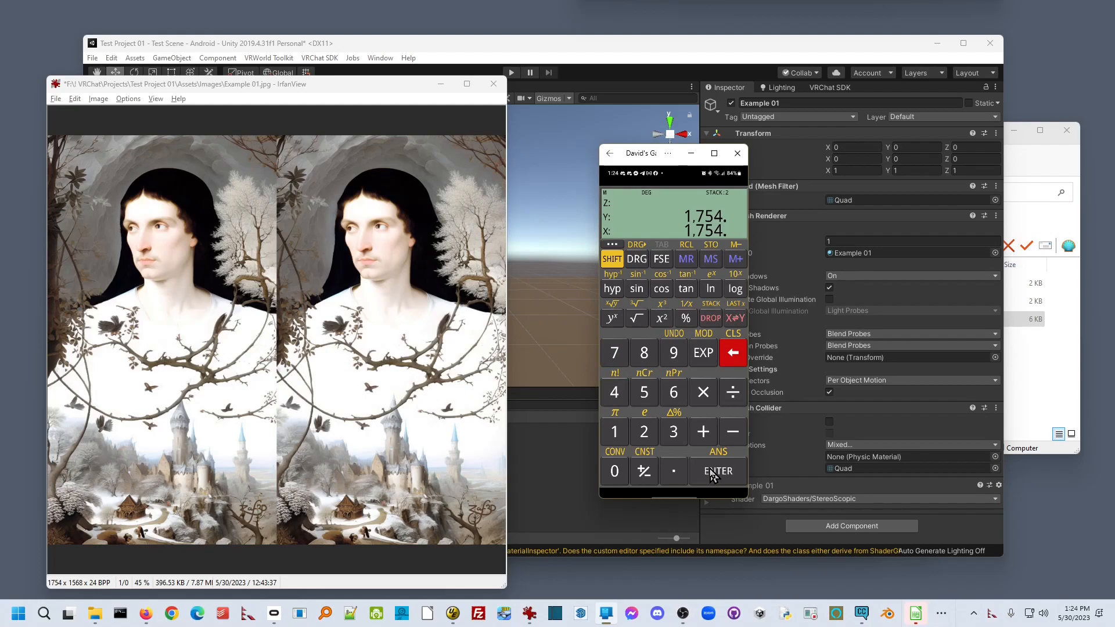
pyautogui.click(644, 435)
pyautogui.click(733, 396)
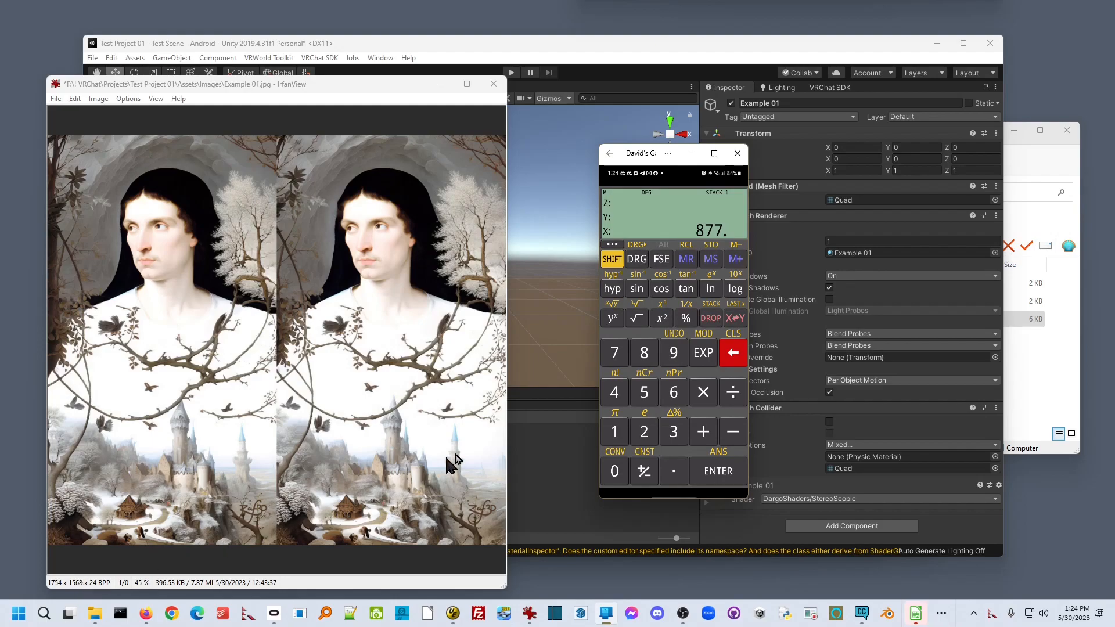
# Divide the halved width by the image height of 1568 to get the quad's X scale ratio.
pyautogui.click(615, 432)
pyautogui.click(644, 393)
pyautogui.click(672, 389)
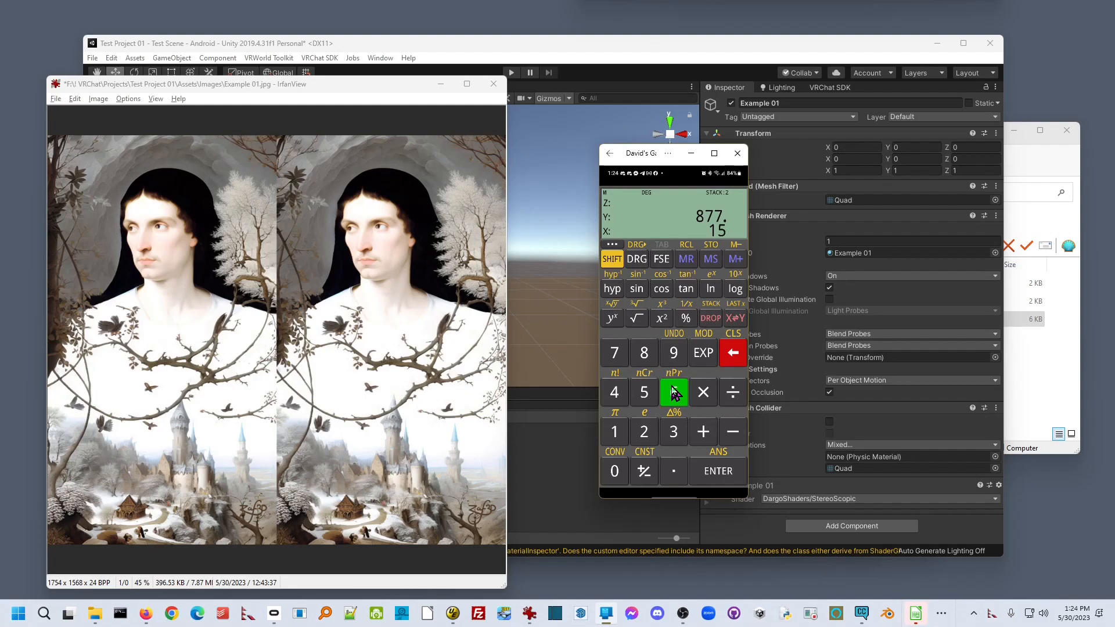
pyautogui.click(642, 357)
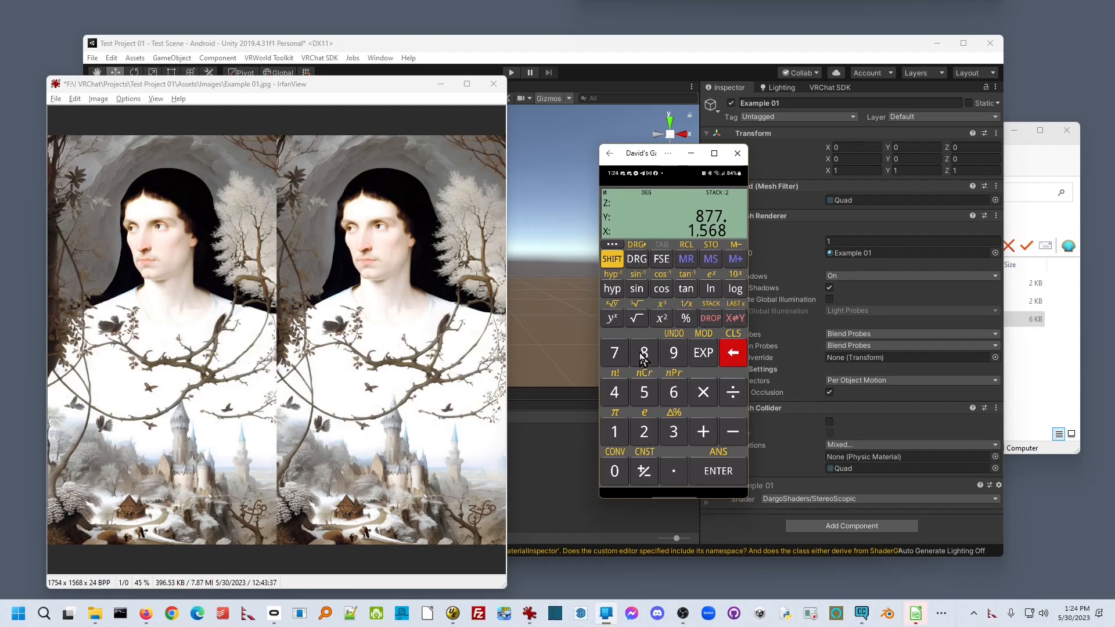
pyautogui.click(733, 394)
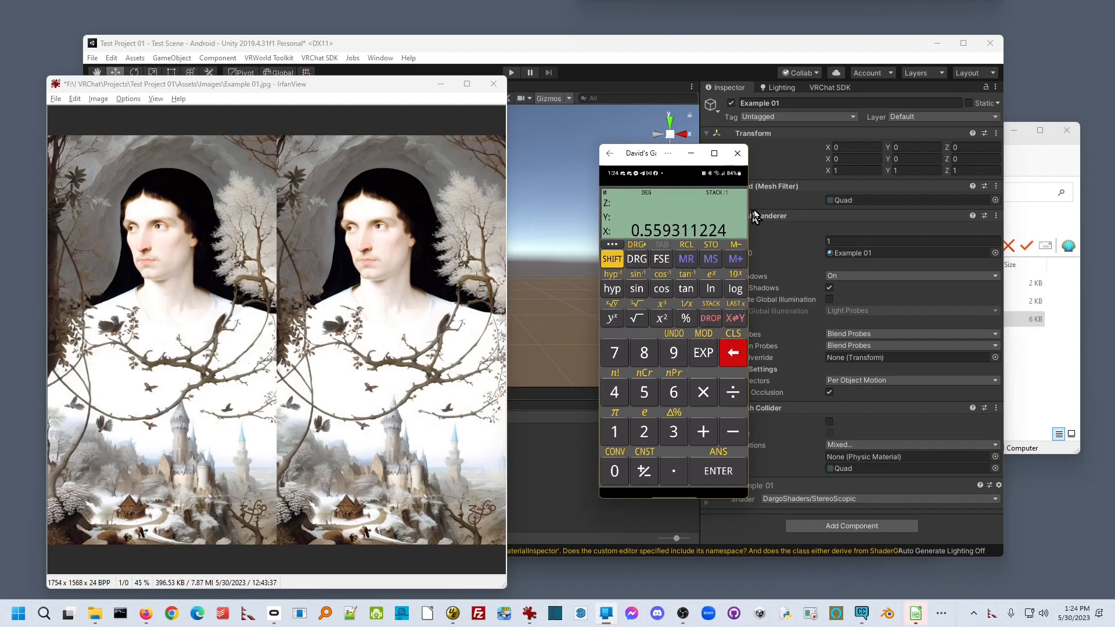
# Switch back to Unity and set the Example 01 quad's X scale to 0.55.
pyautogui.click(844, 170)
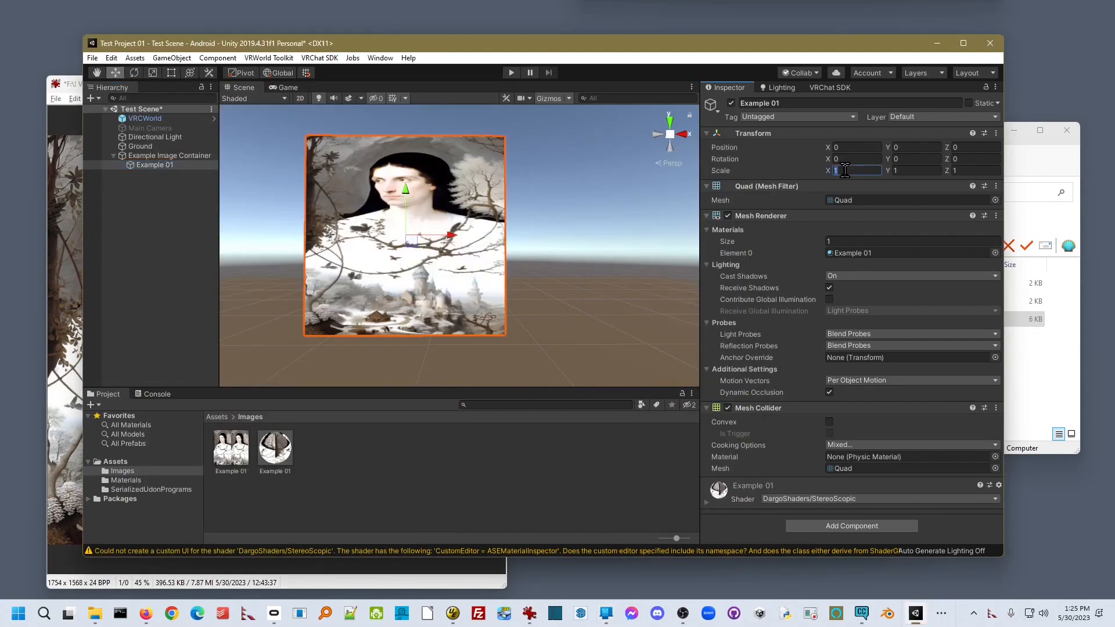
pyautogui.write('.55')
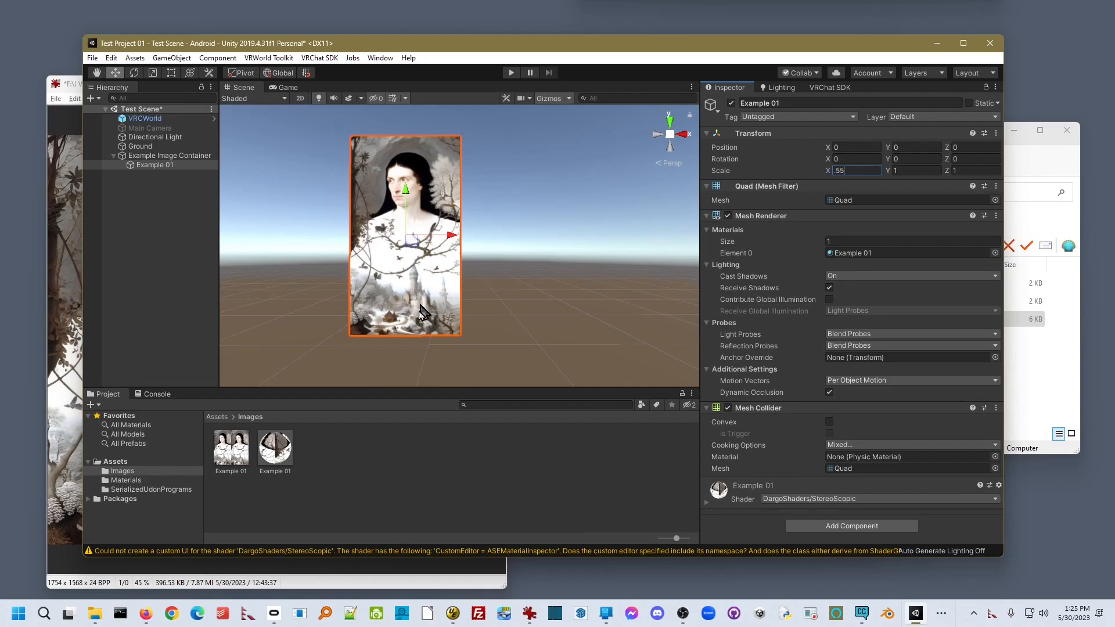
pyautogui.click(397, 475)
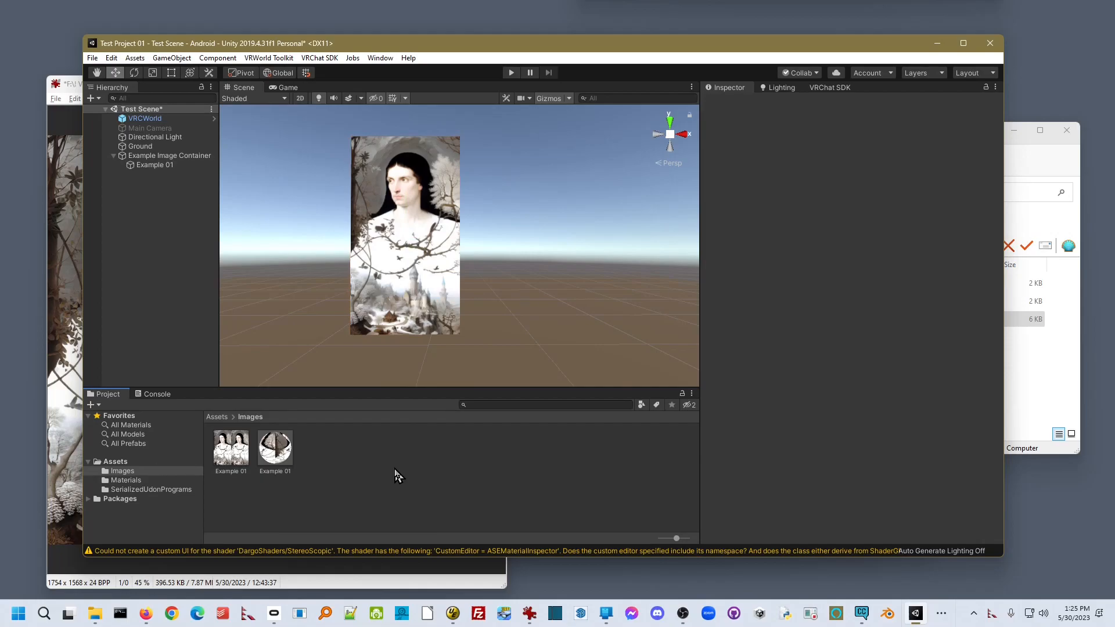
# Switch to the script spreadsheet and read the size and position instructions, highlighting rows 49 to 51.
pyautogui.press('alt')
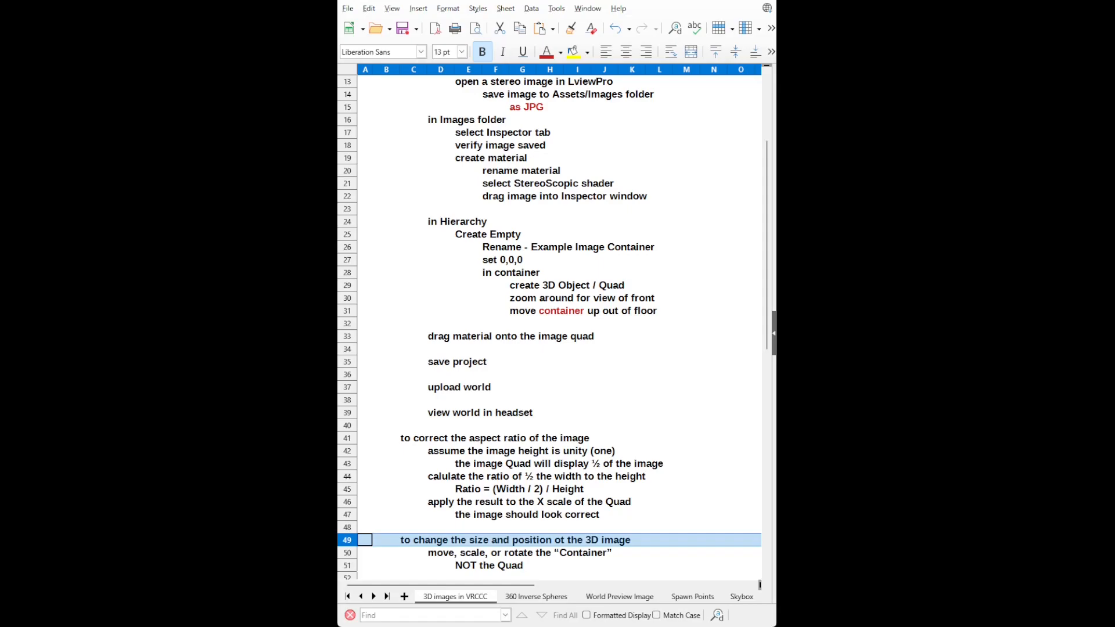
pyautogui.keyDown('shift'); pyautogui.click(349, 553); pyautogui.keyUp('shift')
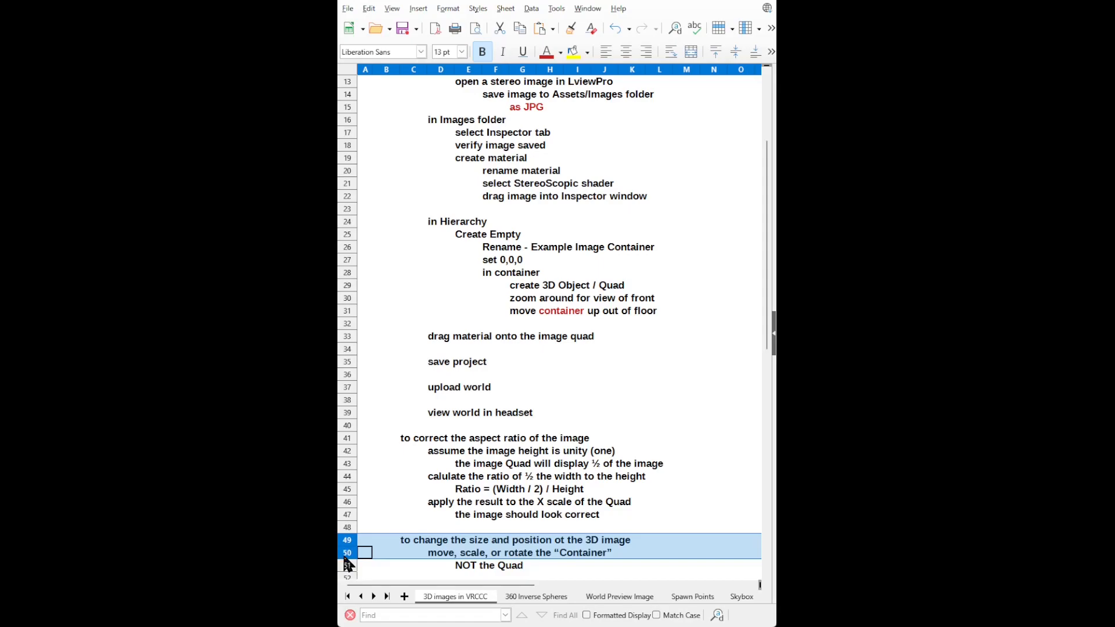
pyautogui.moveTo(348, 554); pyautogui.dragTo(346, 566)
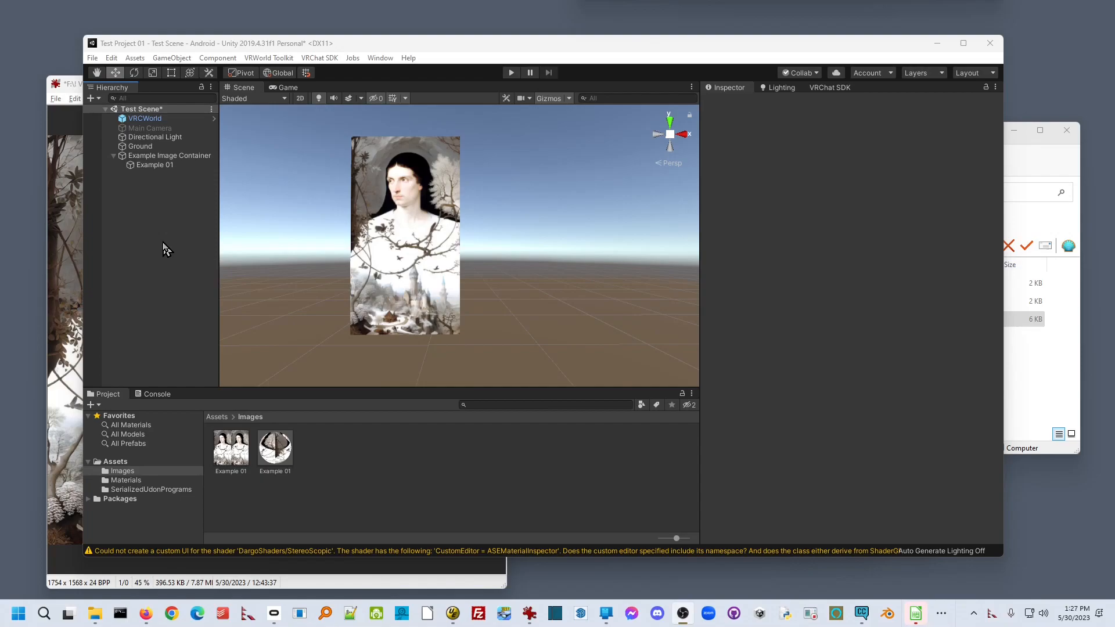
# Switch back to Unity and move the Example Image Container, not the quad, to about X -0.72 and Y 1.41.
pyautogui.press('s')
pyautogui.moveTo(323, 263); pyautogui.dragTo(397, 308, button='right')
pyautogui.moveTo(381, 268); pyautogui.dragTo(417, 319, button='middle')
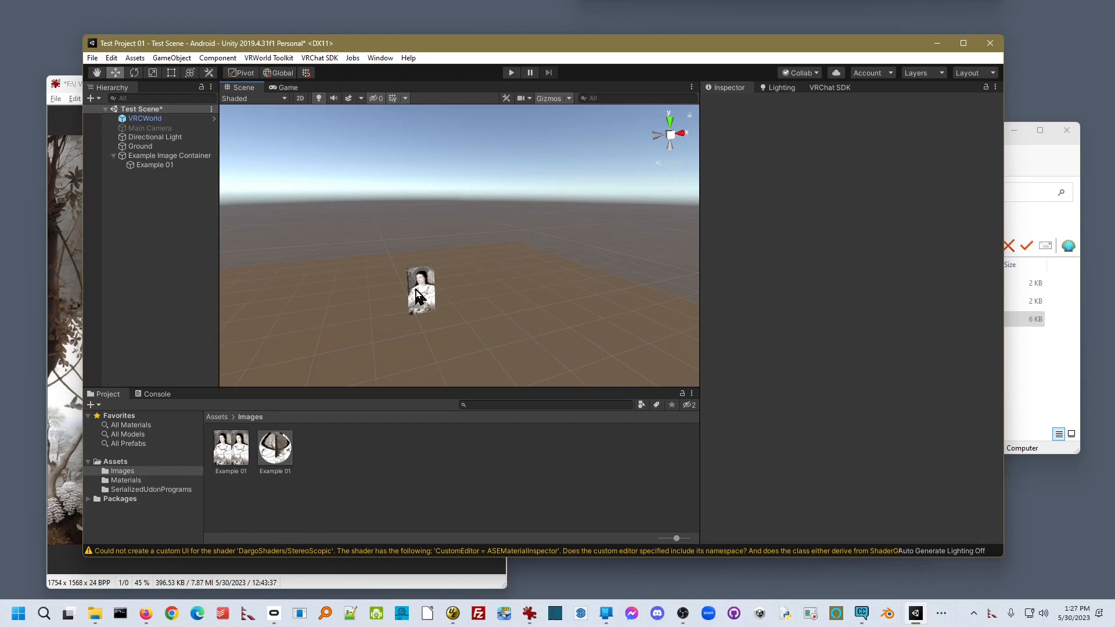
pyautogui.moveTo(485, 341); pyautogui.dragTo(423, 328, button='right')
pyautogui.press('w')
pyautogui.moveTo(423, 328); pyautogui.dragTo(426, 293, button='middle')
pyautogui.scroll(-3, 425, 293)
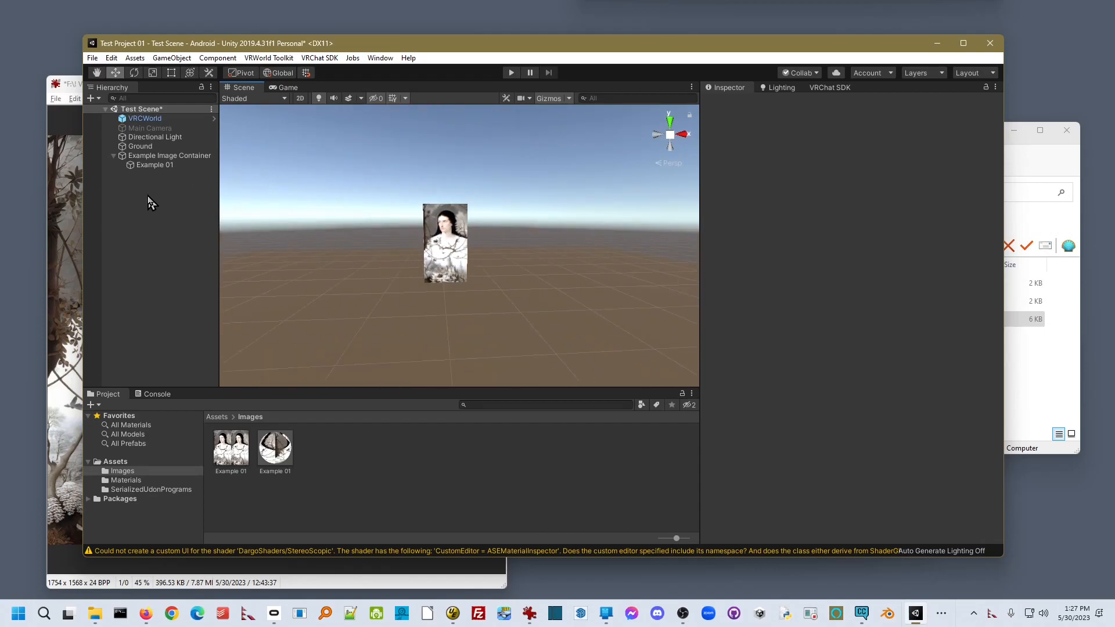
pyautogui.click(156, 167)
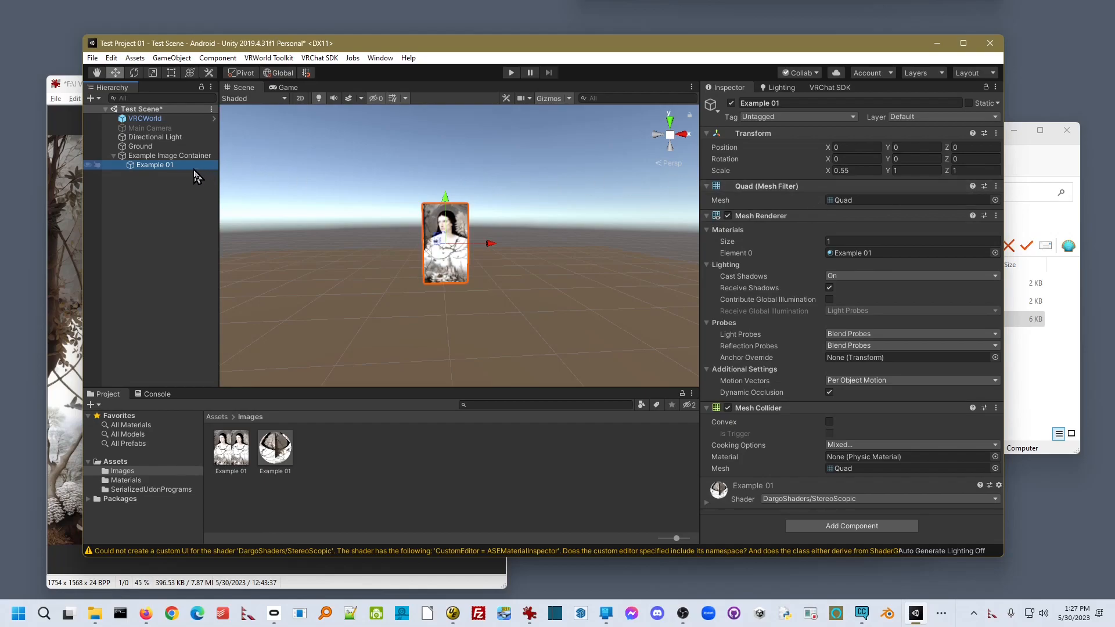
pyautogui.click(141, 157)
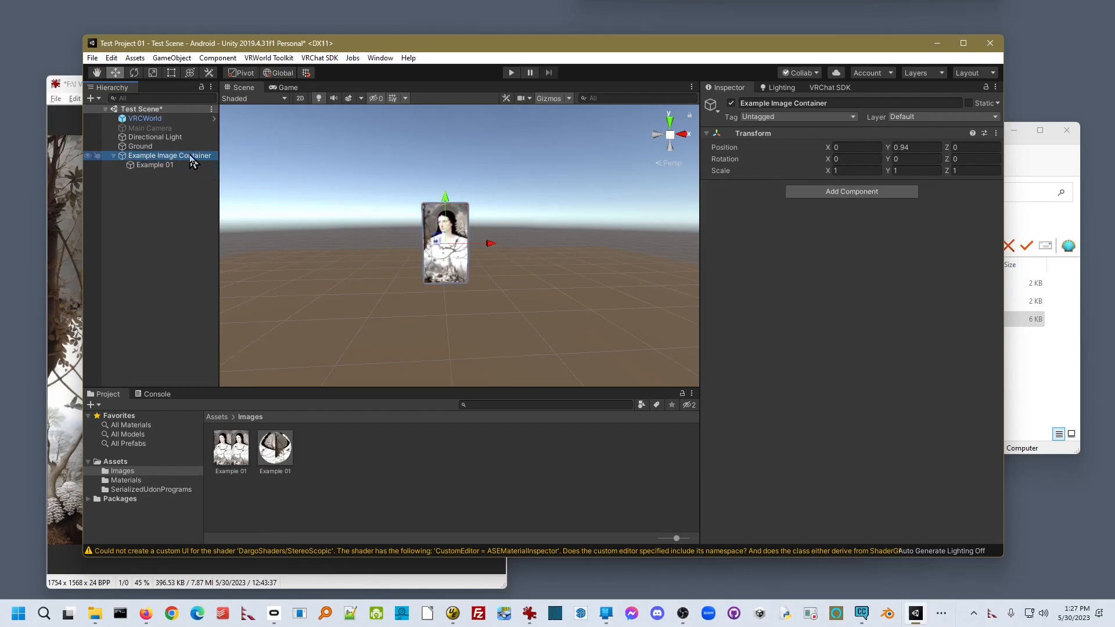
pyautogui.moveTo(446, 206); pyautogui.dragTo(494, 169)
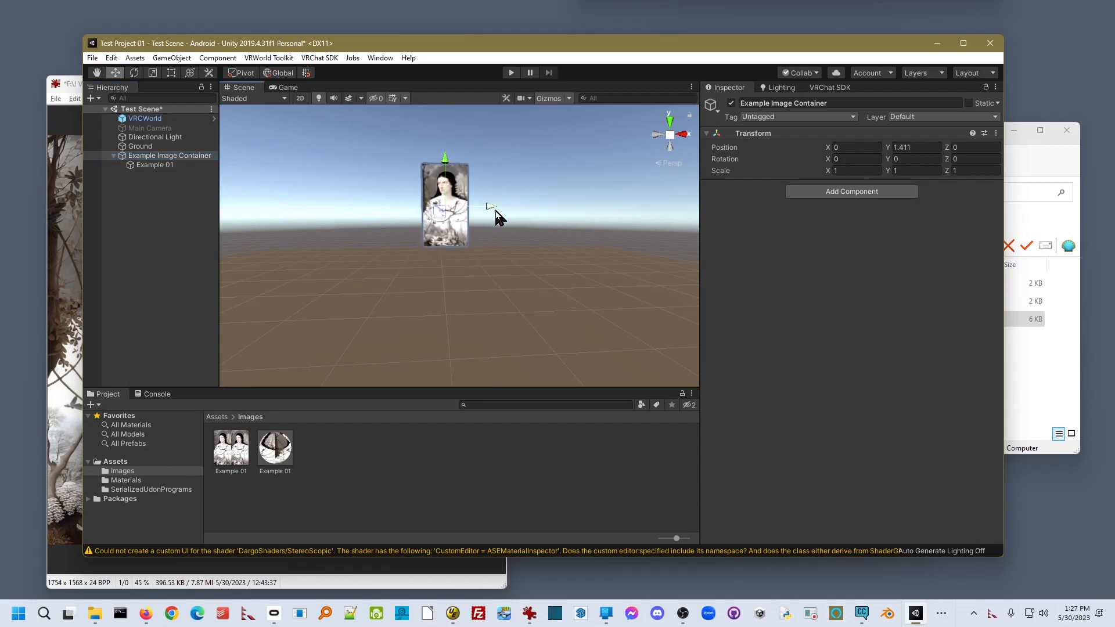
pyautogui.moveTo(491, 214); pyautogui.dragTo(437, 217)
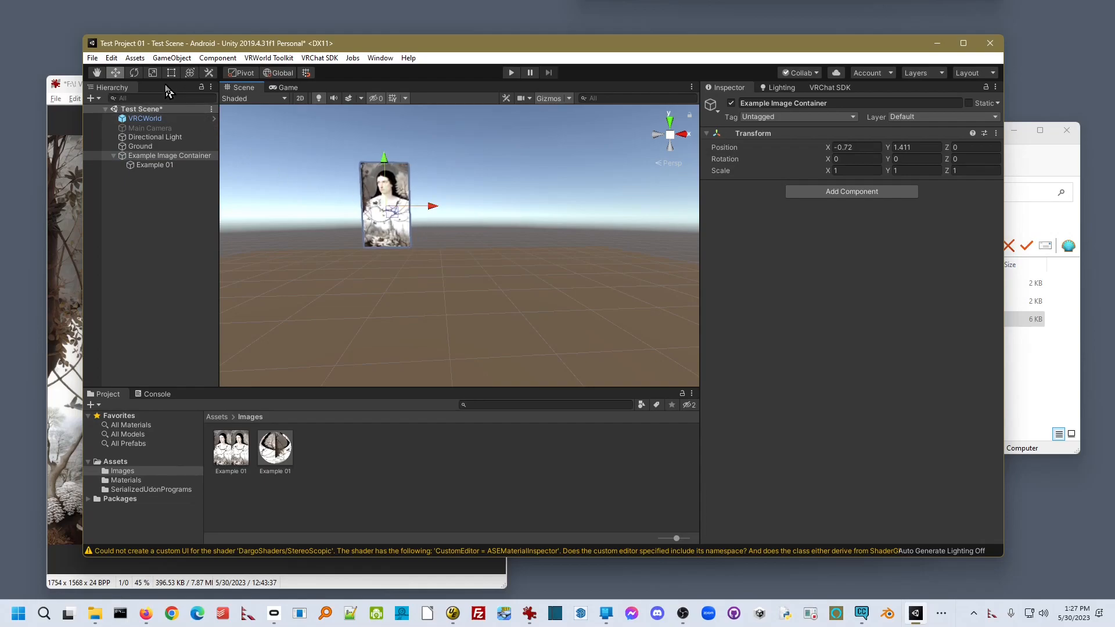
# Rotate the Example Image Container about 3.3° around Y and scale it uniformly to about 2.06, comparing its transform with the quad's.
pyautogui.click(137, 76)
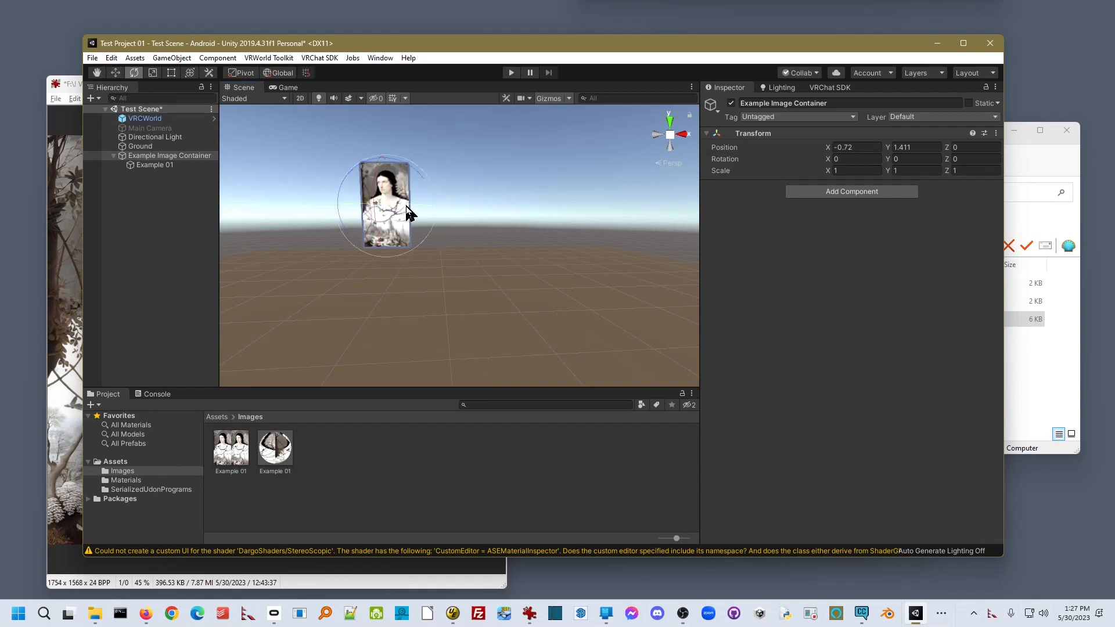
pyautogui.moveTo(424, 211)
pyautogui.mouseDown()
pyautogui.moveTo(333, 219)
pyautogui.moveTo(417, 216)
pyautogui.mouseUp()
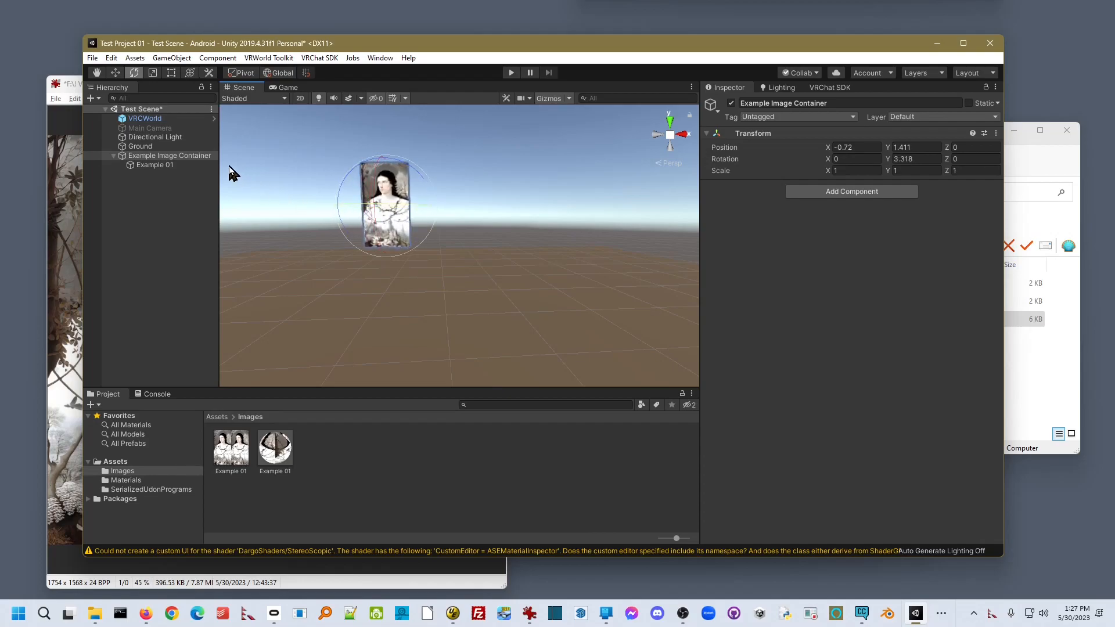
pyautogui.click(152, 74)
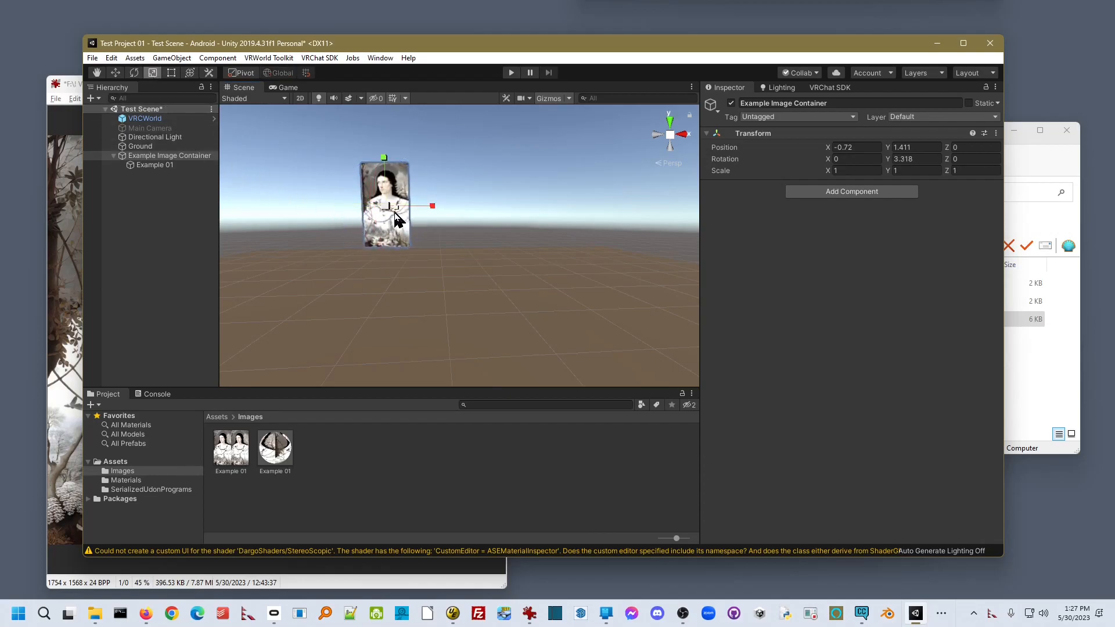
pyautogui.moveTo(386, 207); pyautogui.dragTo(434, 217)
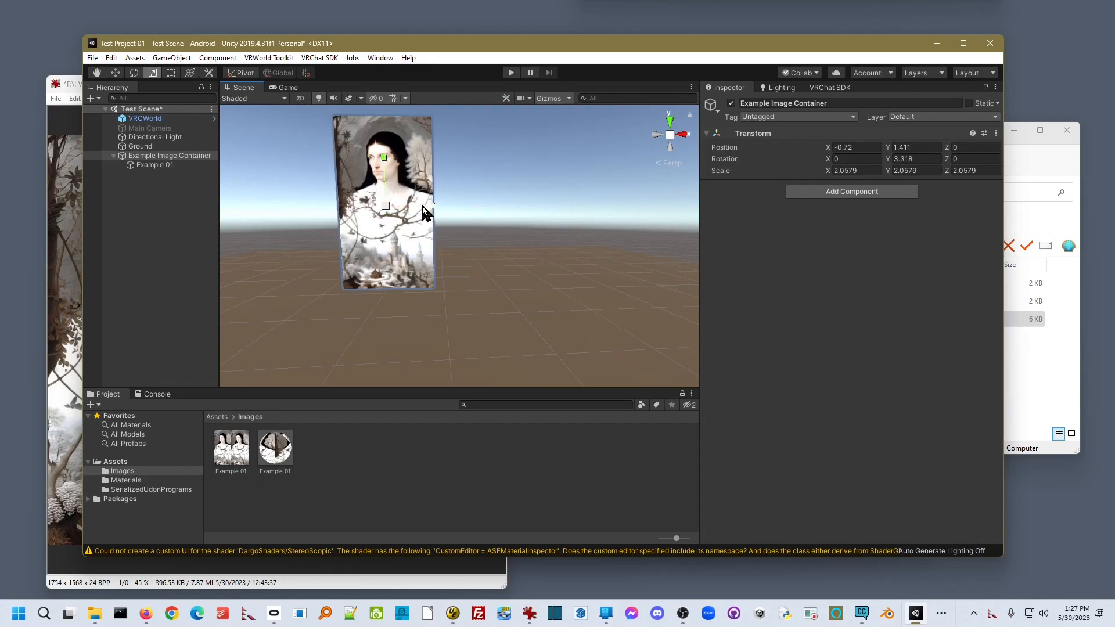
pyautogui.click(152, 166)
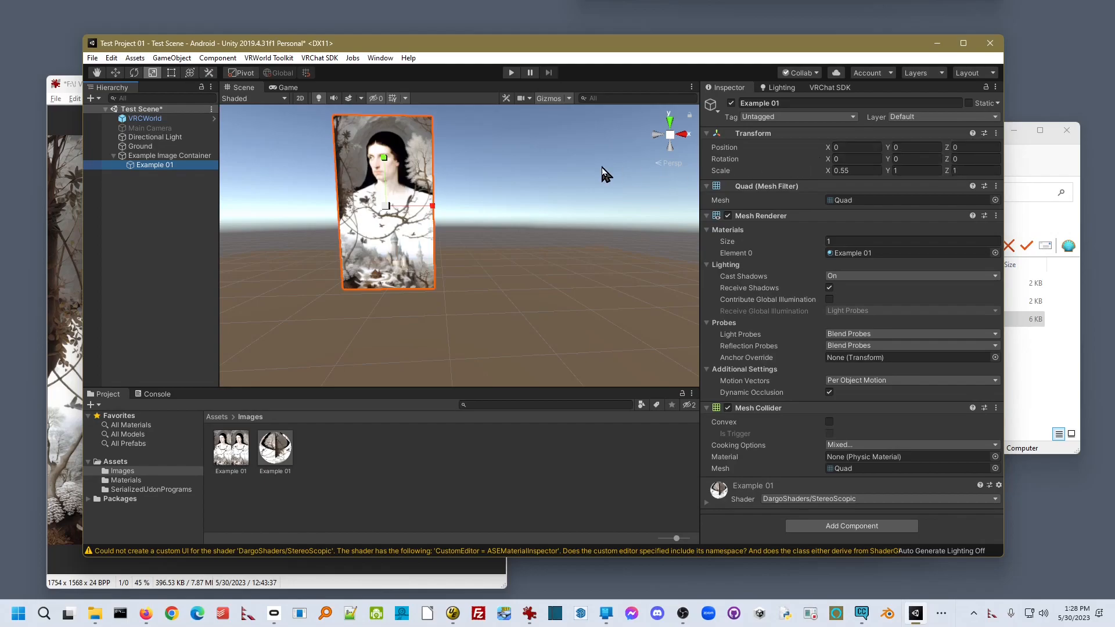
pyautogui.click(174, 156)
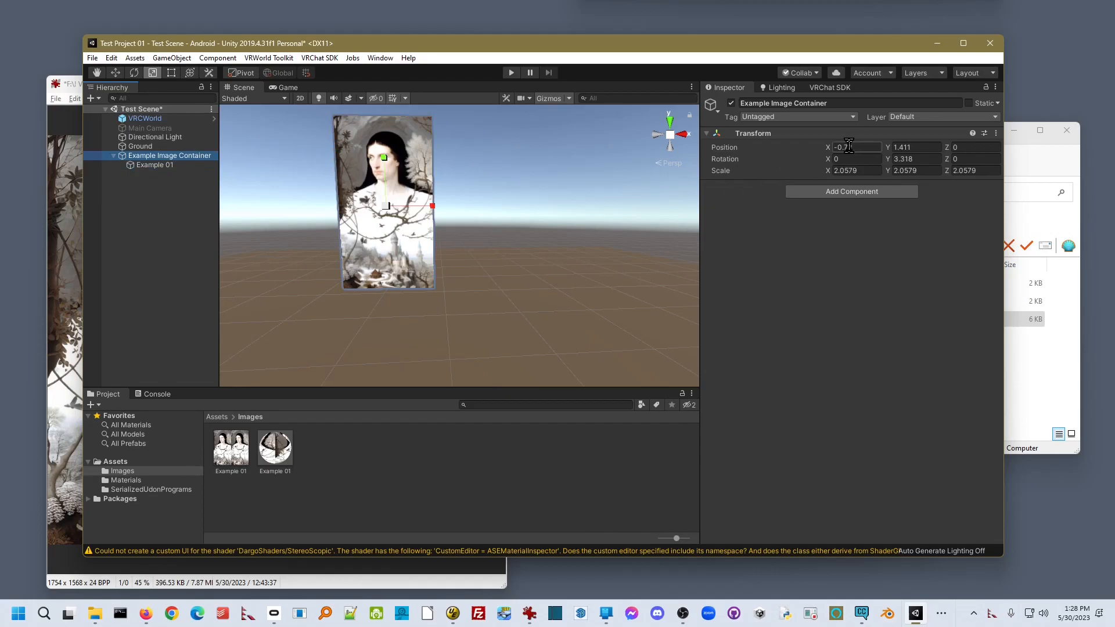